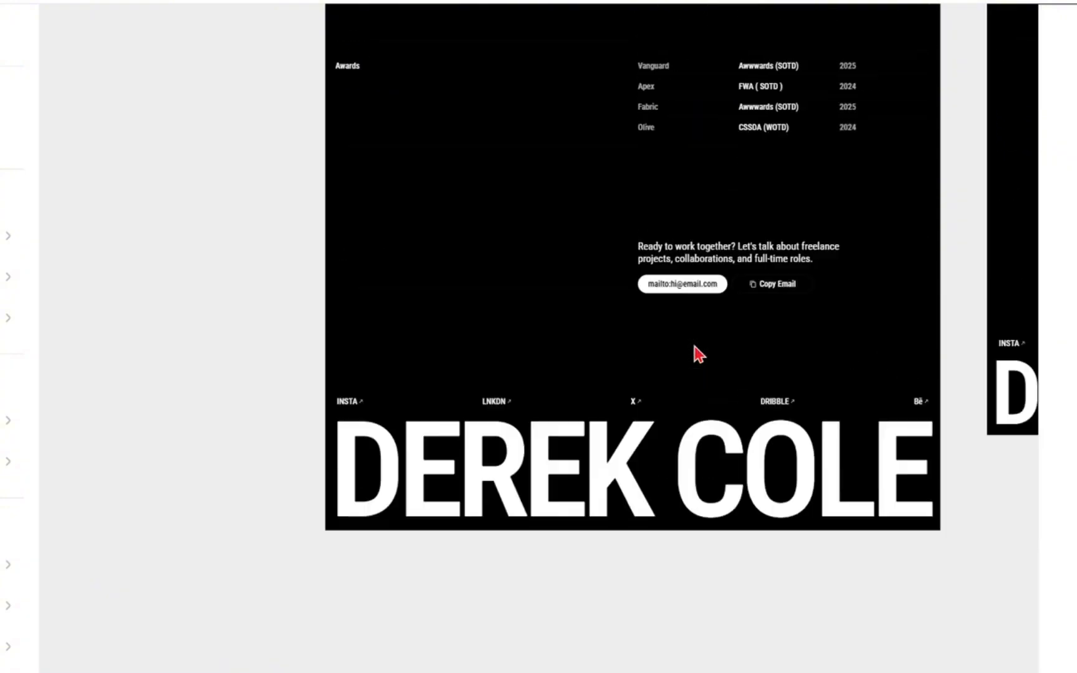
Step: Look through the portfolio page's sections from footer to header, and check the projects dashboard
scroll(697, 354, "up", 7)
scroll(698, 354, "right", 3)
scroll(693, 346, "up", 5)
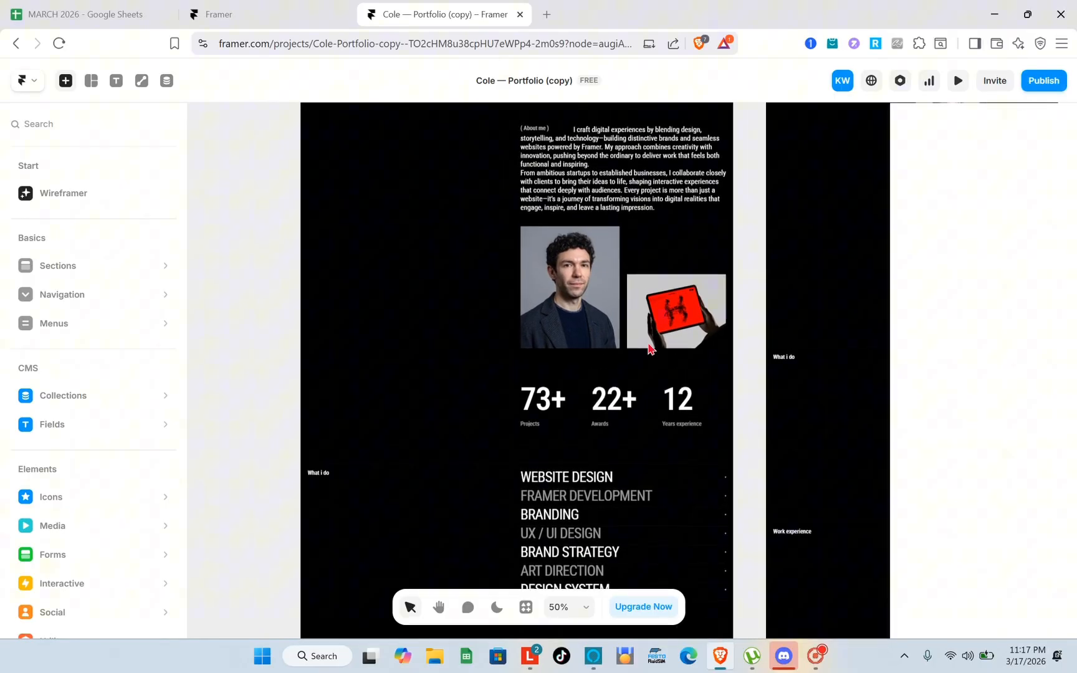
scroll(648, 349, "up", 5)
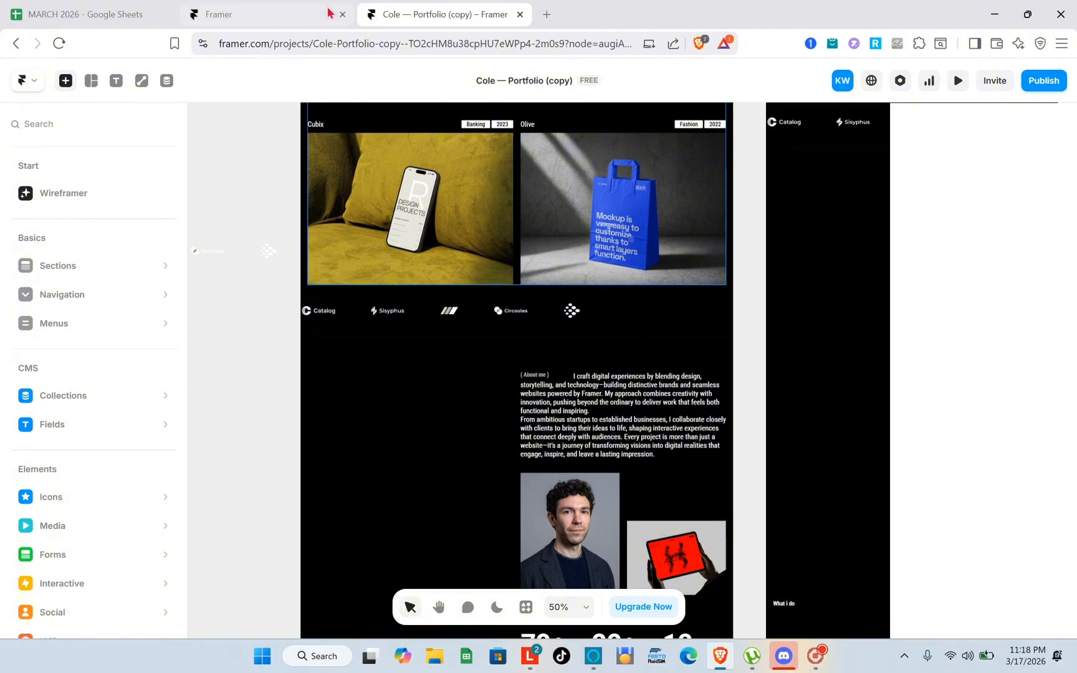
left_click(309, 7)
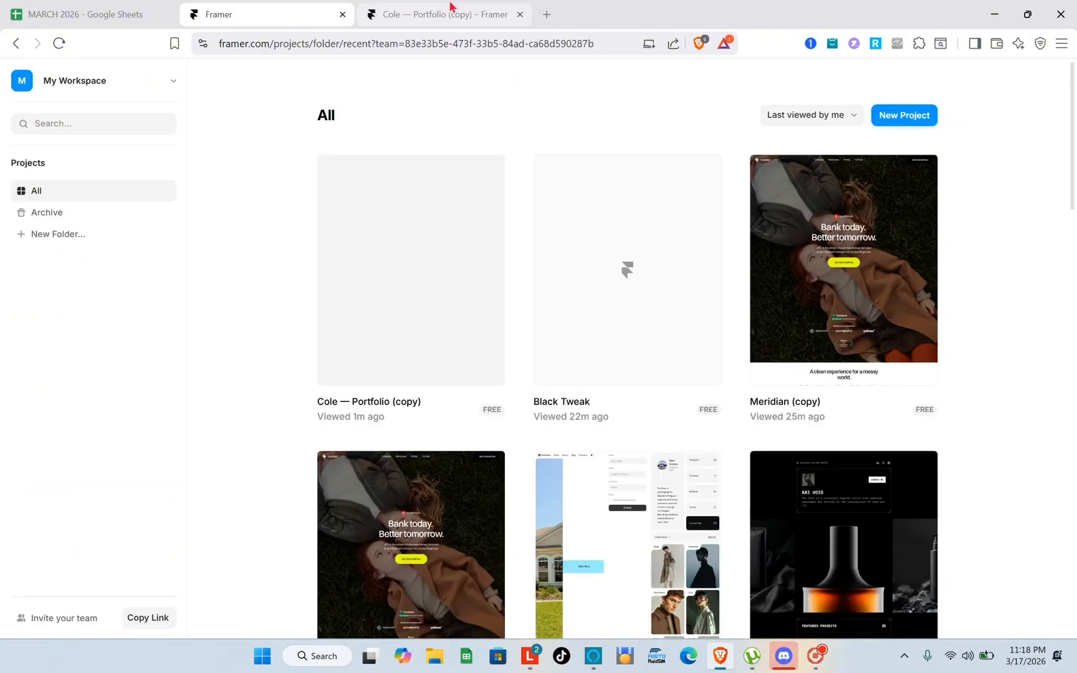
left_click(448, 10)
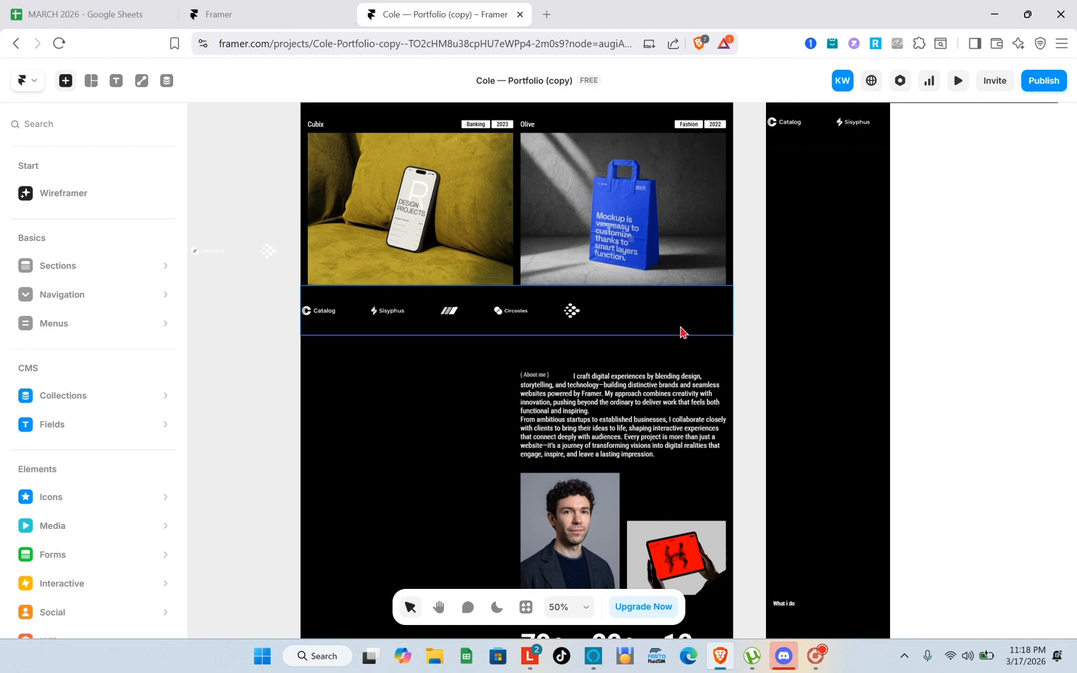
scroll(504, 243, "down", 5)
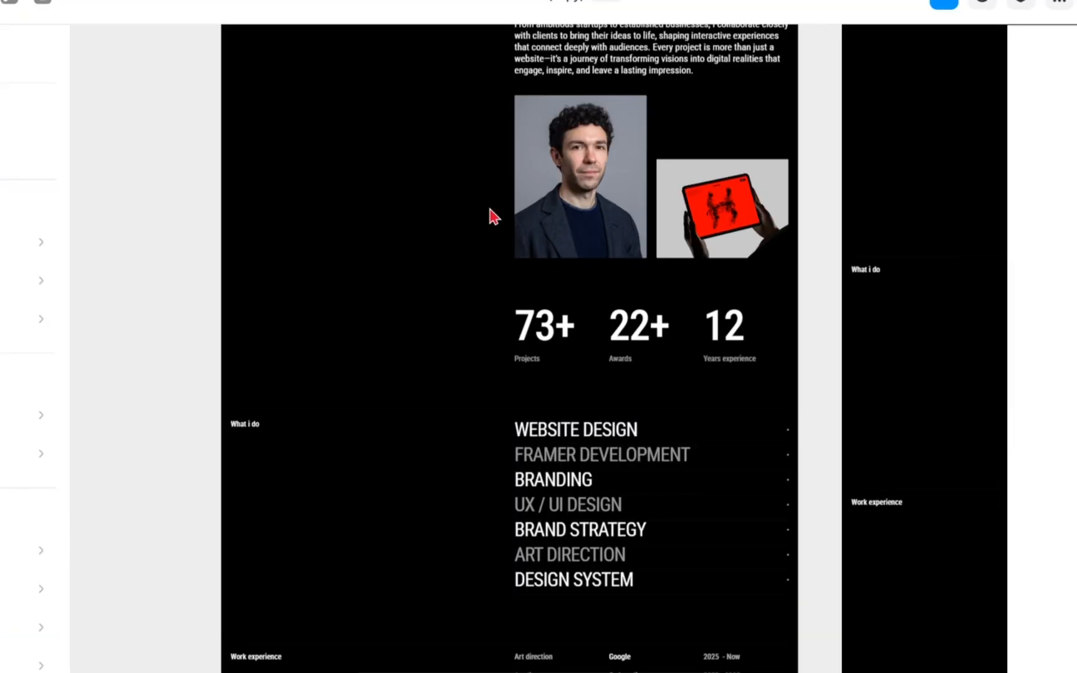
scroll(493, 216, "down", 15)
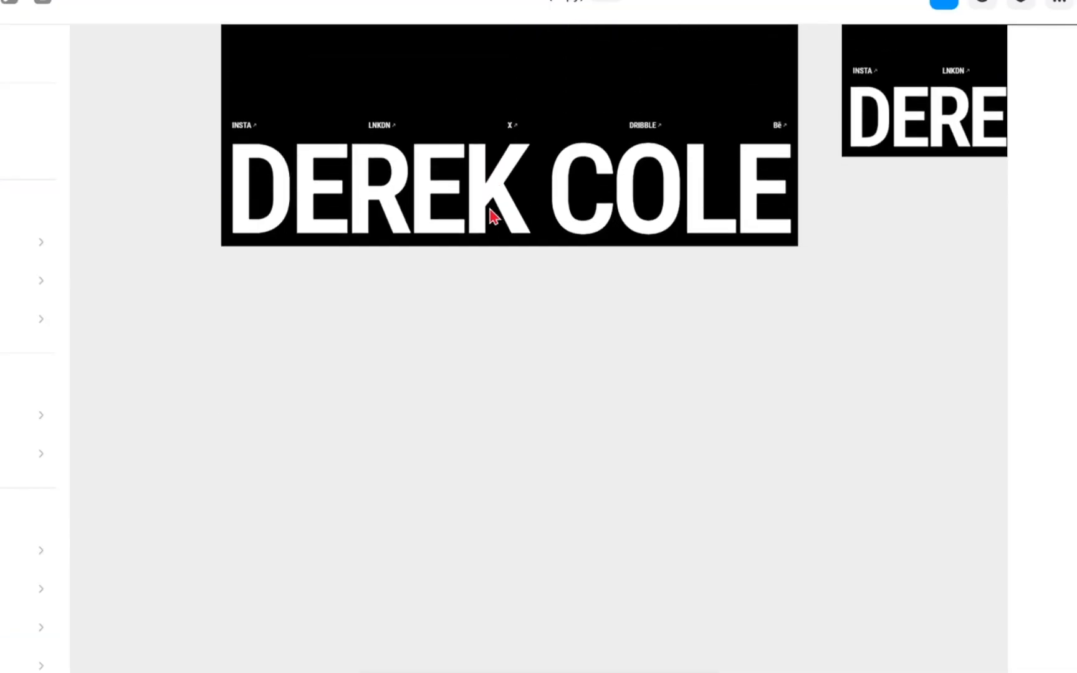
scroll(493, 216, "up", 9)
scroll(493, 217, "up", 5)
scroll(493, 216, "down", 3)
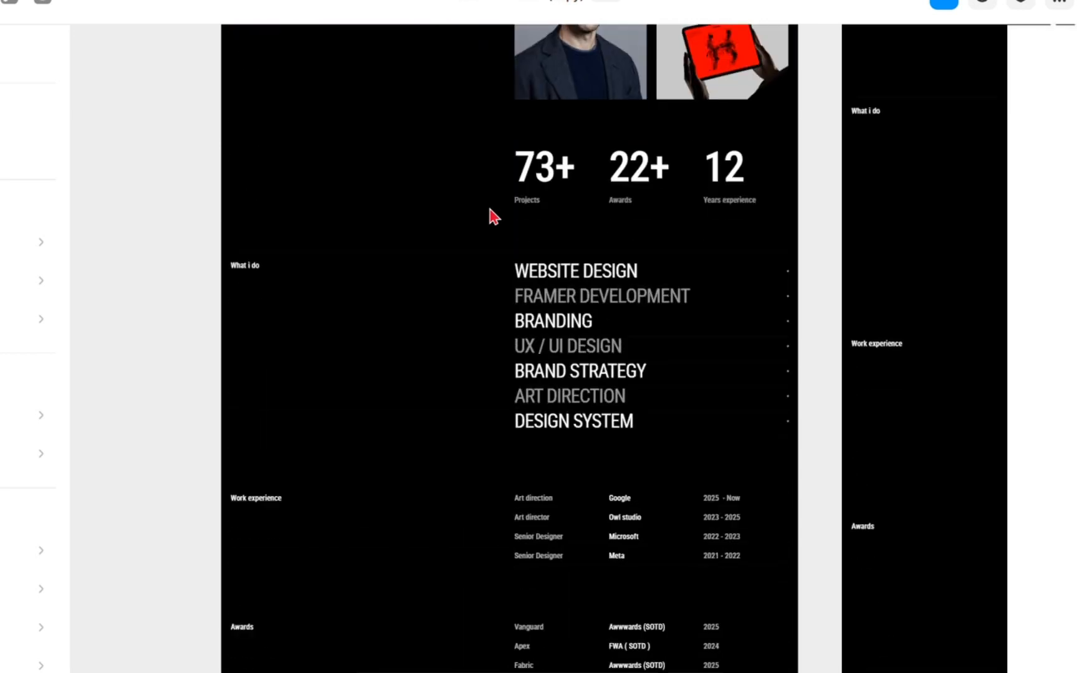
scroll(494, 216, "up", 4)
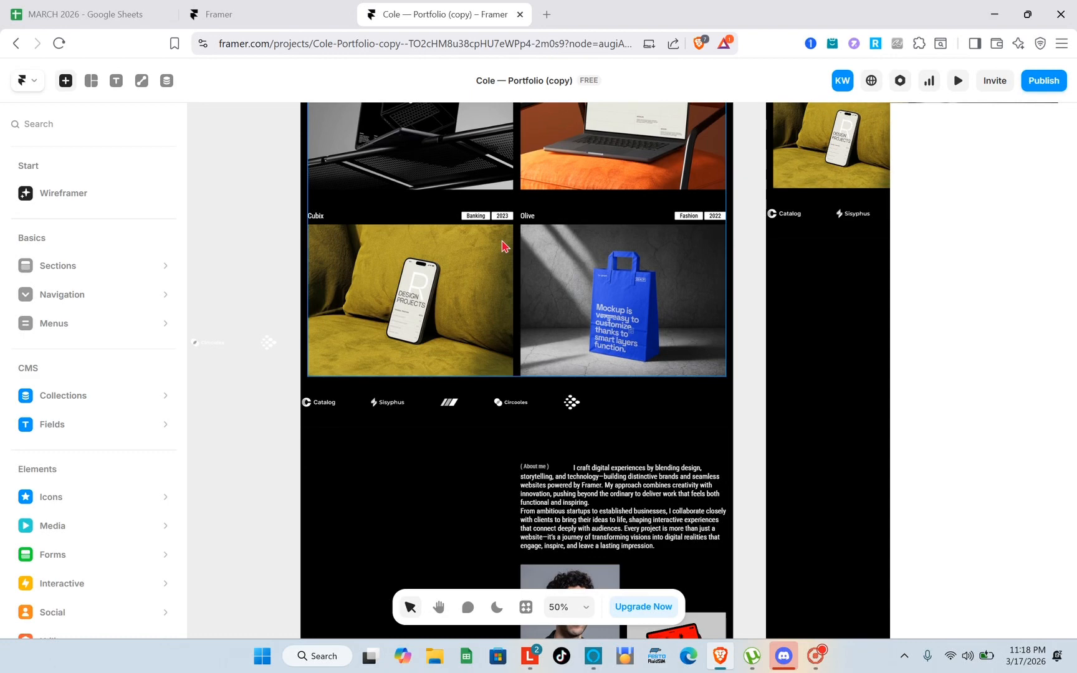
scroll(504, 245, "up", 10)
Step: Select the hero introduction text and compare the page's desktop, tablet and phone layouts side by side
left_click(522, 293)
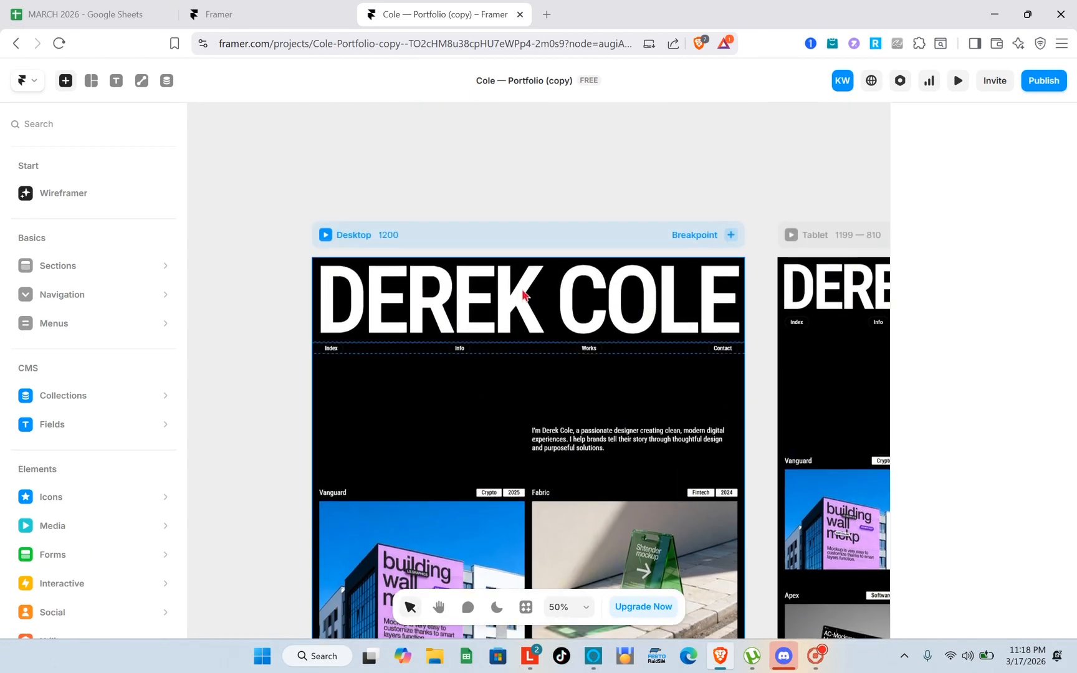
left_click(611, 450)
scroll(611, 449, "up", 5)
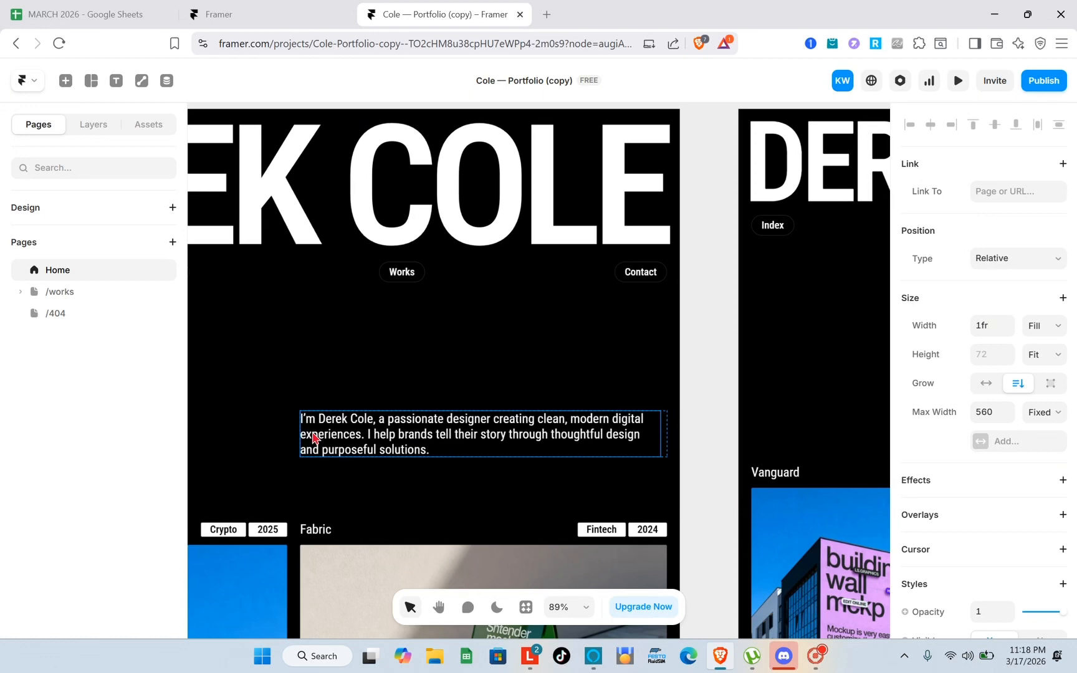
scroll(313, 438, "down", 10)
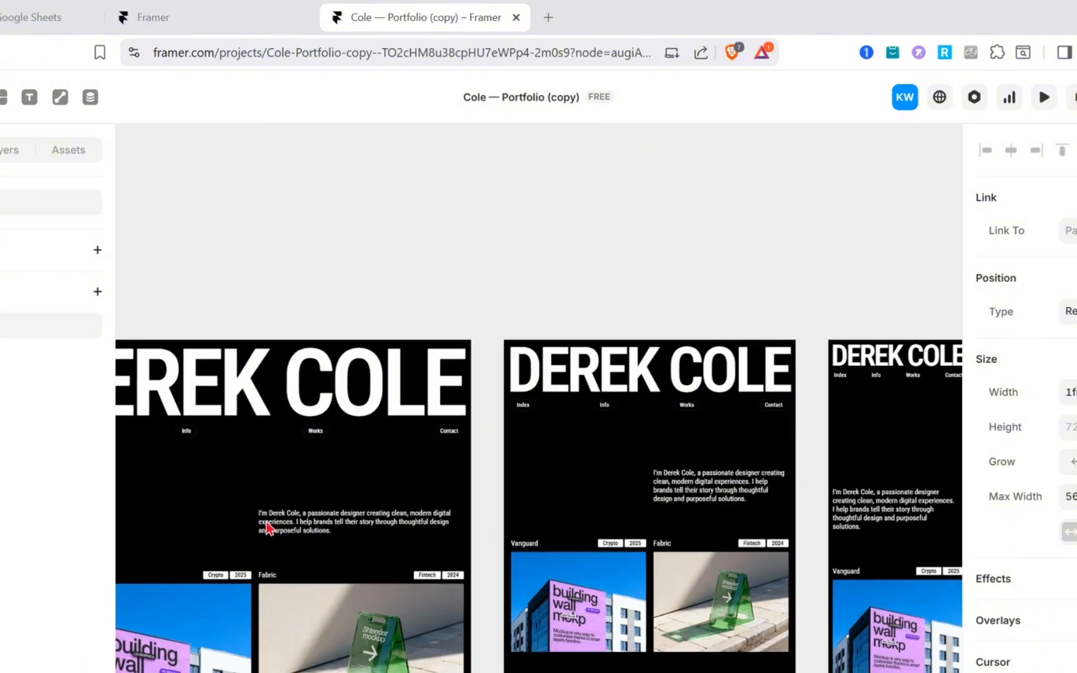
scroll(243, 480, "left", 5)
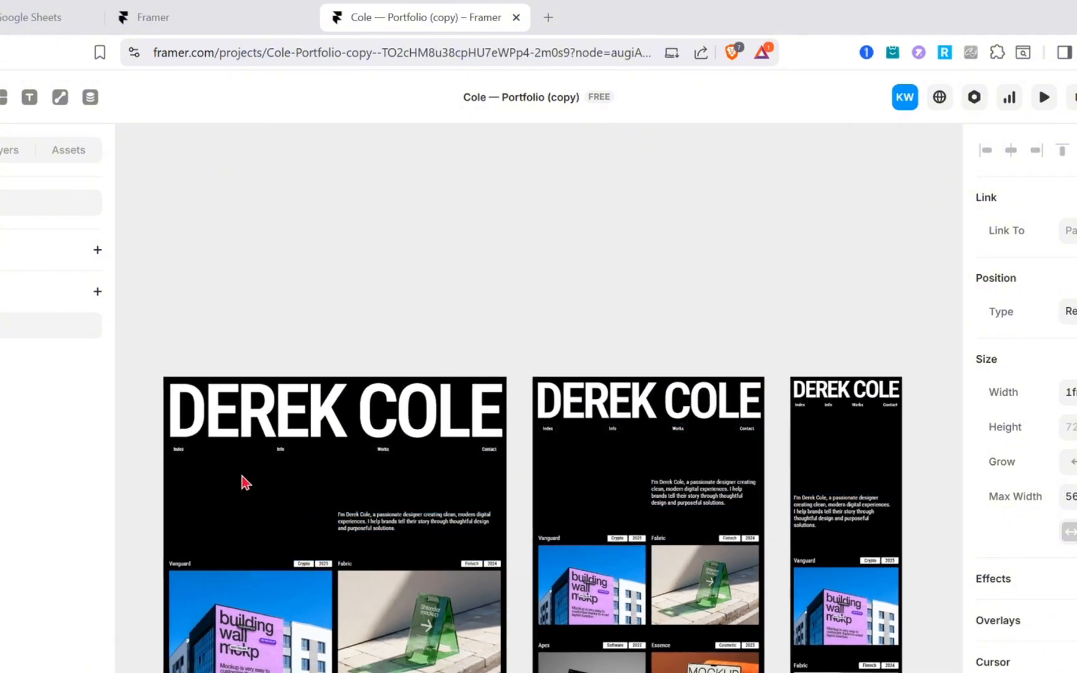
scroll(243, 480, "right", 4)
scroll(243, 480, "left", 2)
scroll(243, 480, "down", 1)
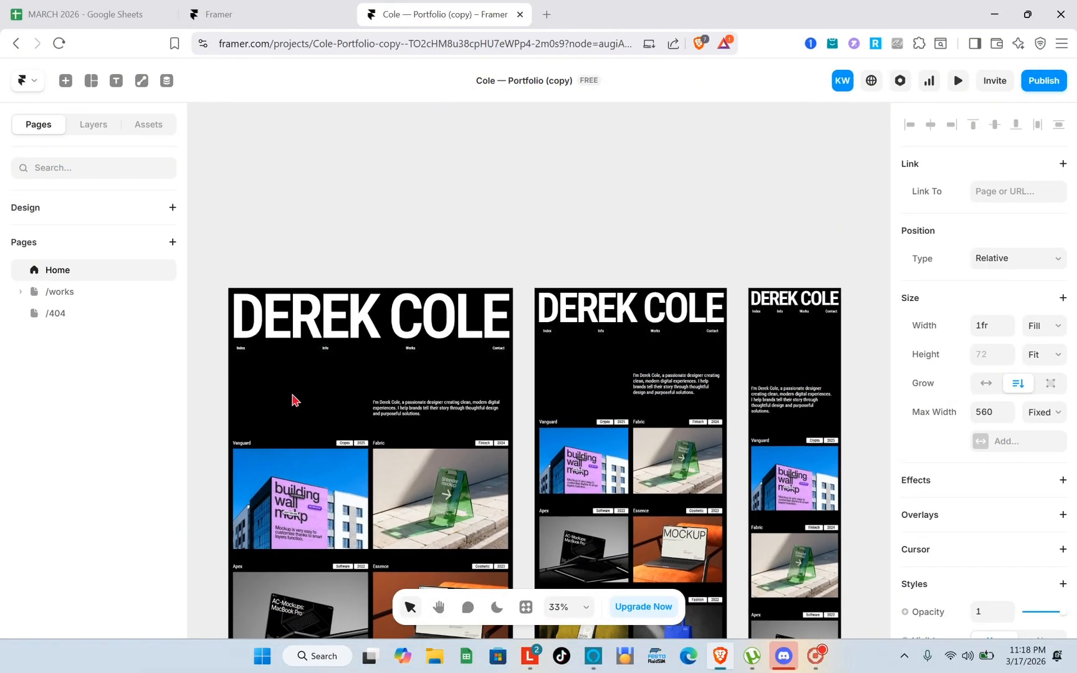
Step: Open the Name component from the Main layout template and select its desktop heading text layer
double_click(323, 329)
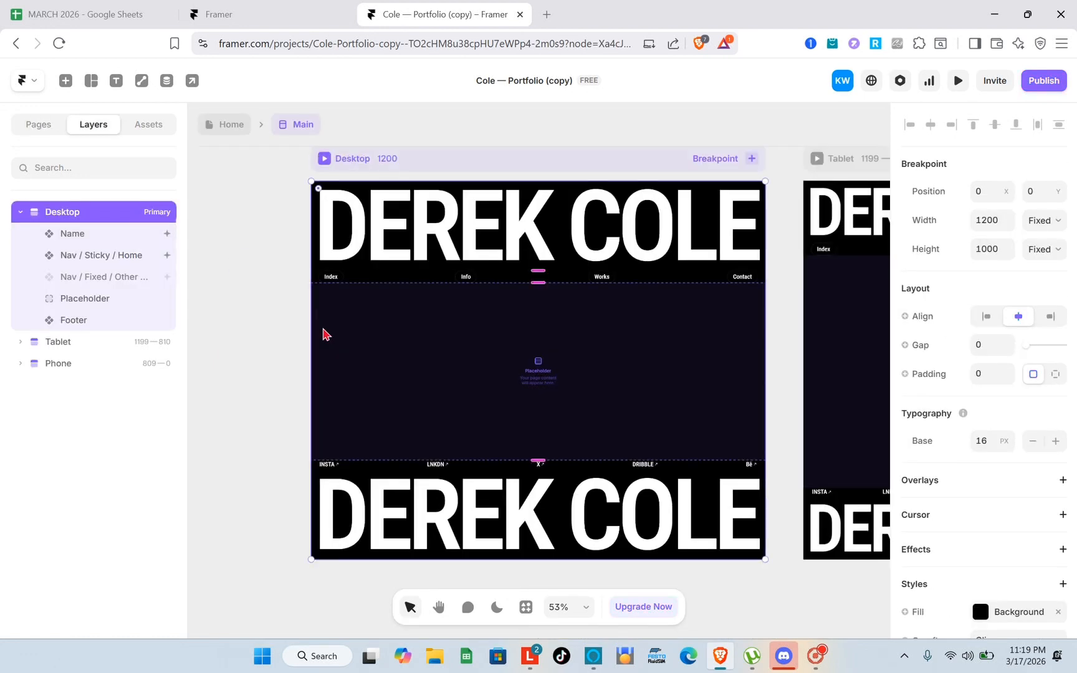
double_click(471, 230)
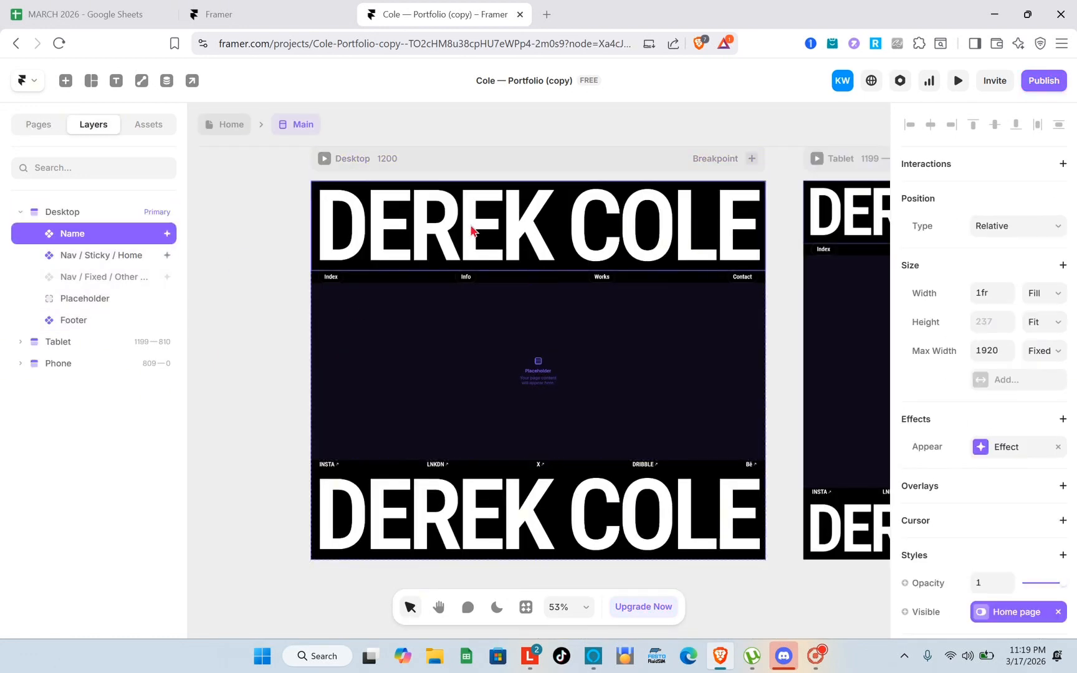
left_click(539, 365)
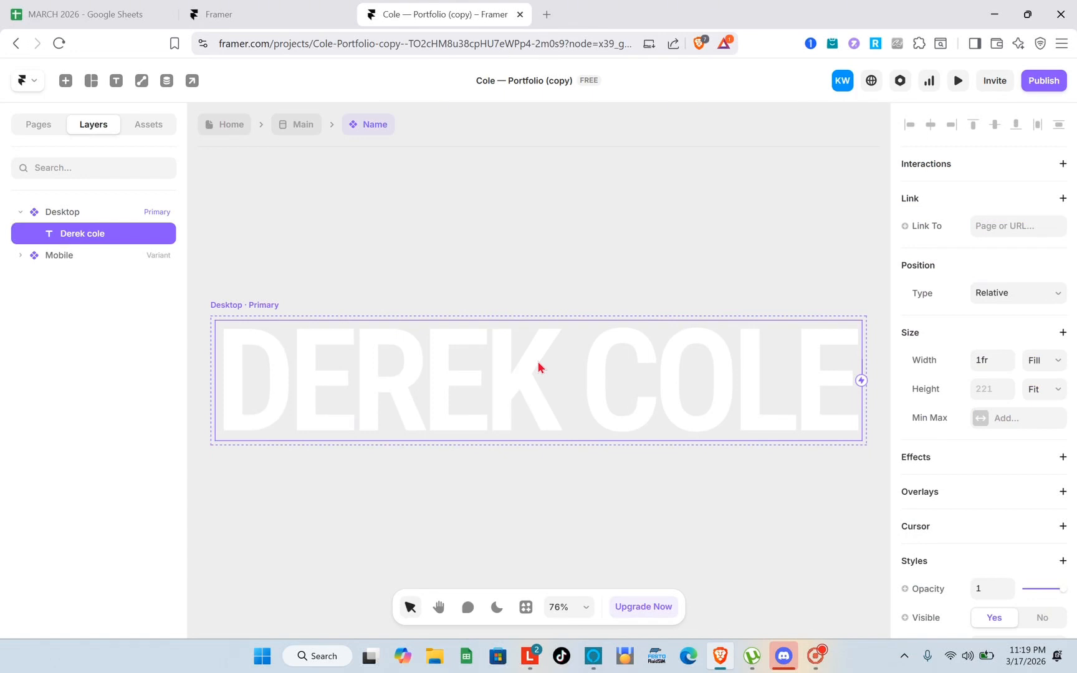
key("f")
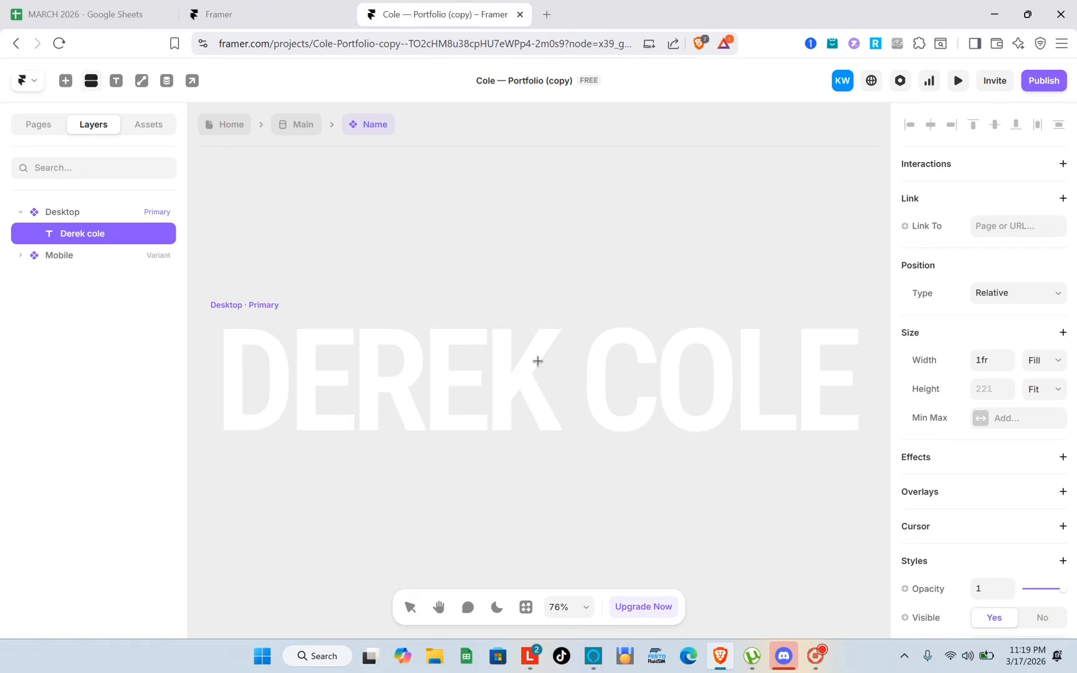
key("v")
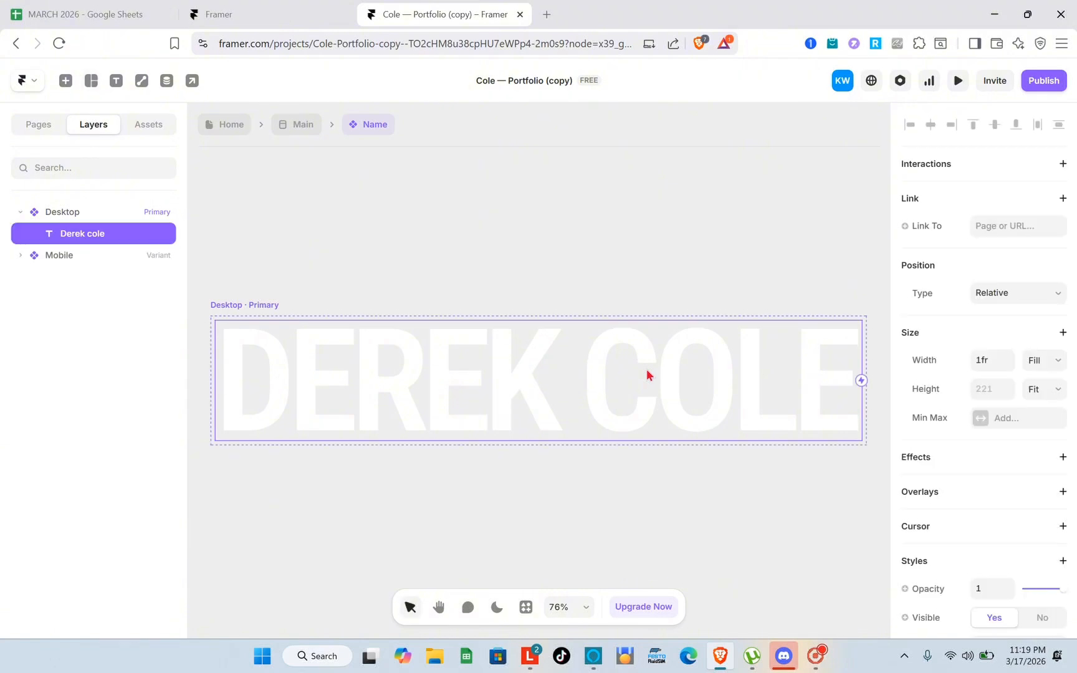
Step: Replace the Name component's desktop heading text with "DESIGN BY ME" and return to the Home page
double_click(689, 382)
left_click_drag(689, 382, 854, 383)
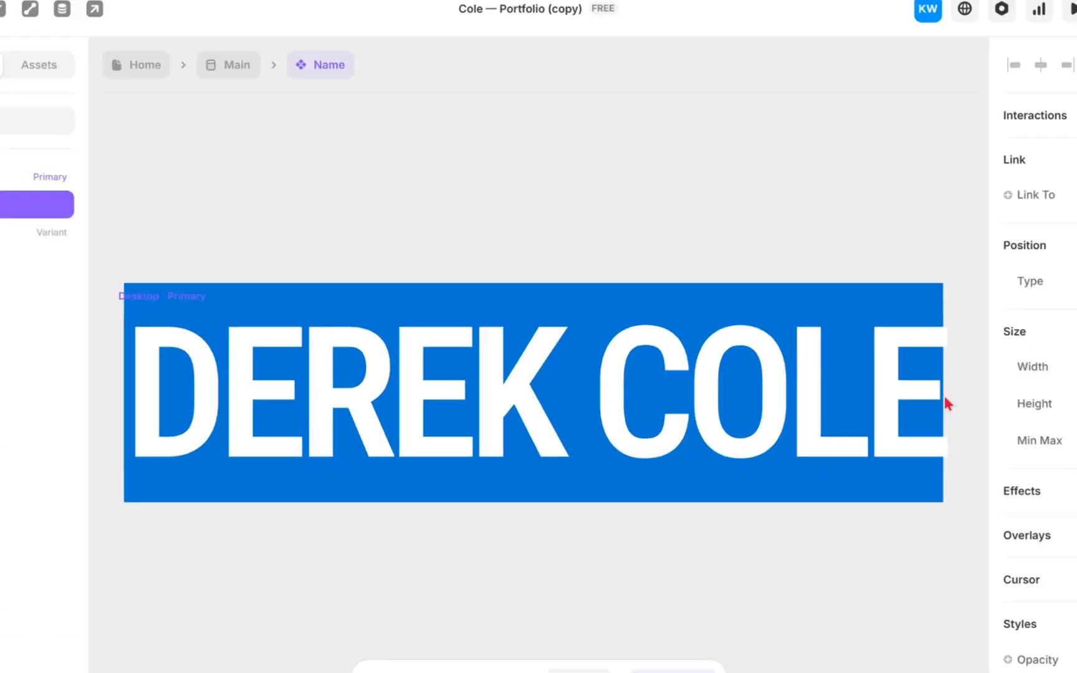
type("DESIGN")
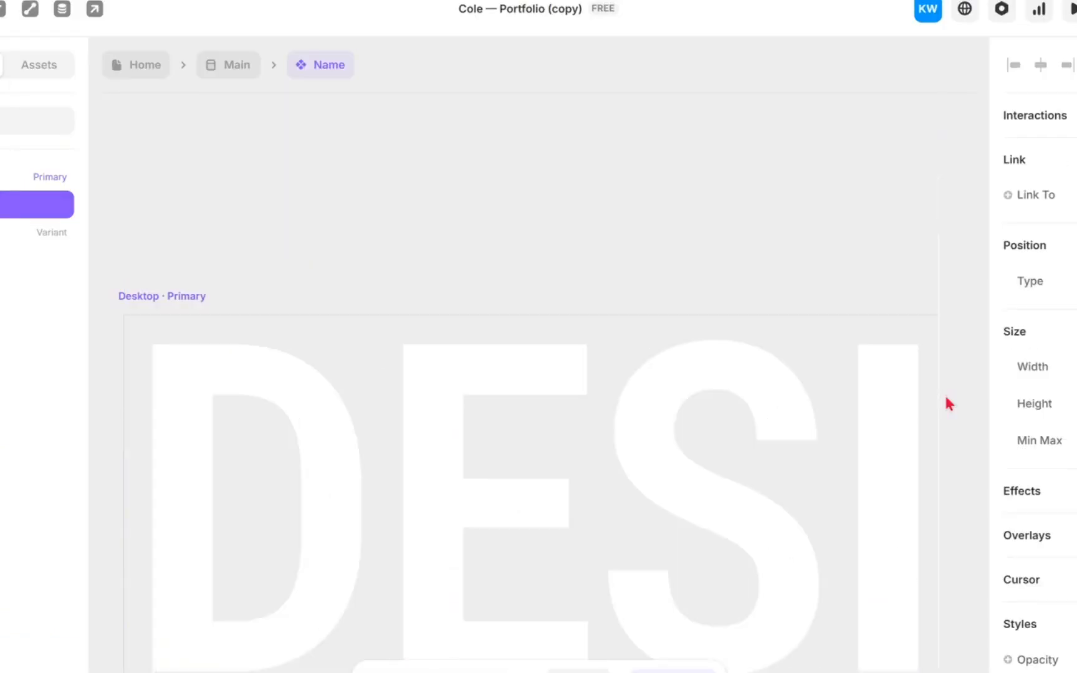
type(" BY")
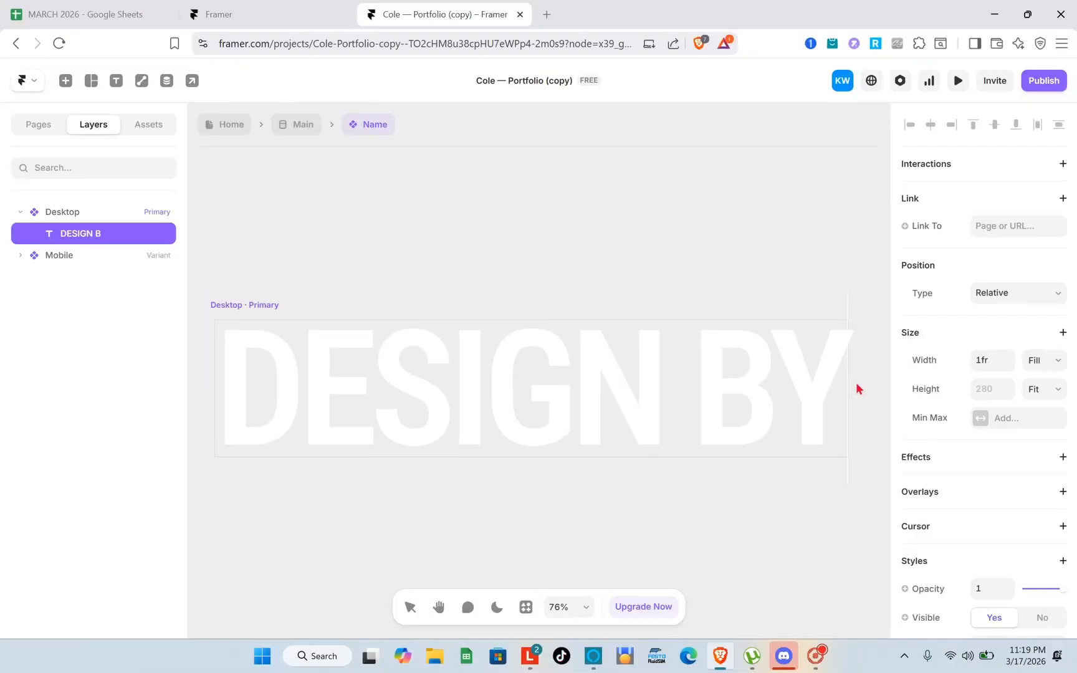
type(" ME")
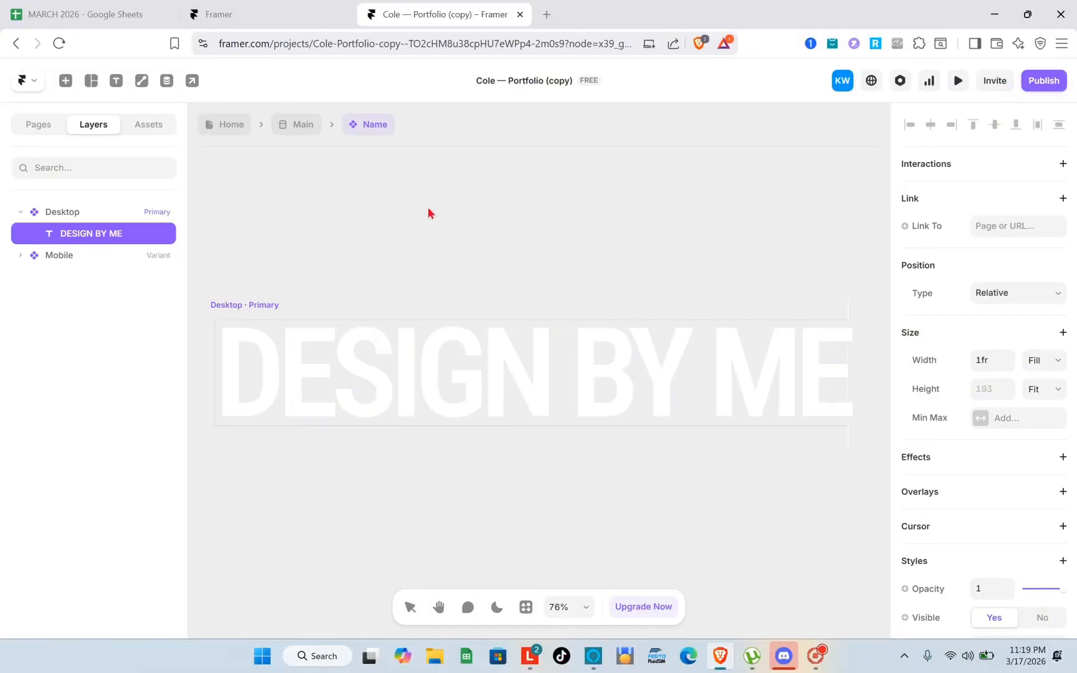
left_click(232, 132)
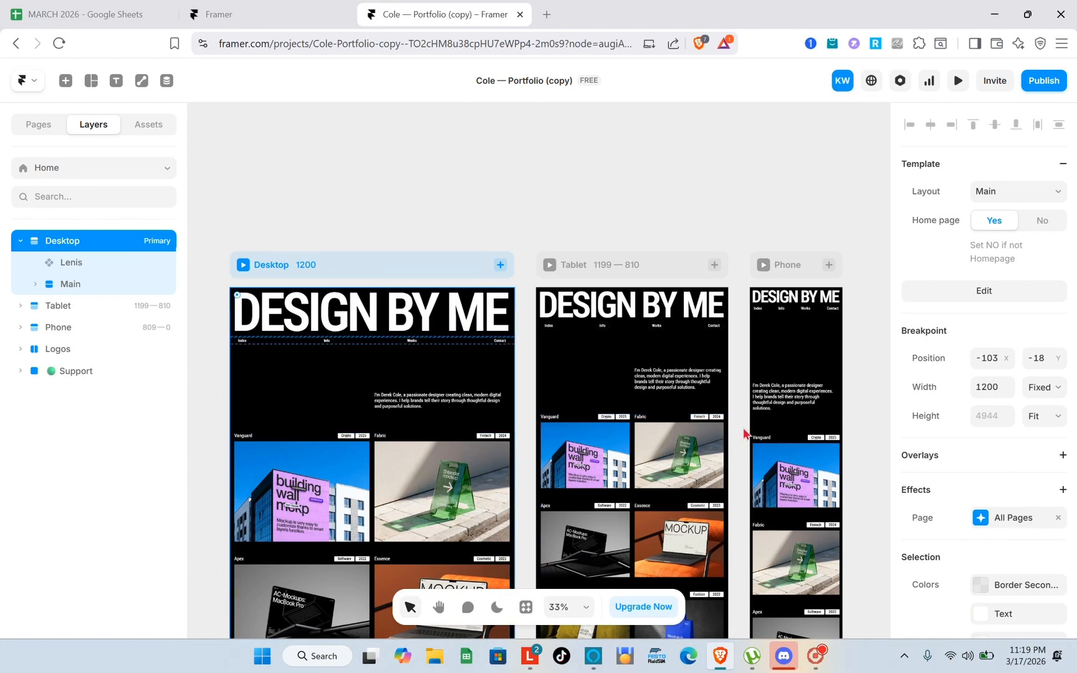
Step: Examine the desktop layer structure by selecting the Work card, Main, Hero, Works, Logos, About and Services layers
scroll(745, 431, "down", 3)
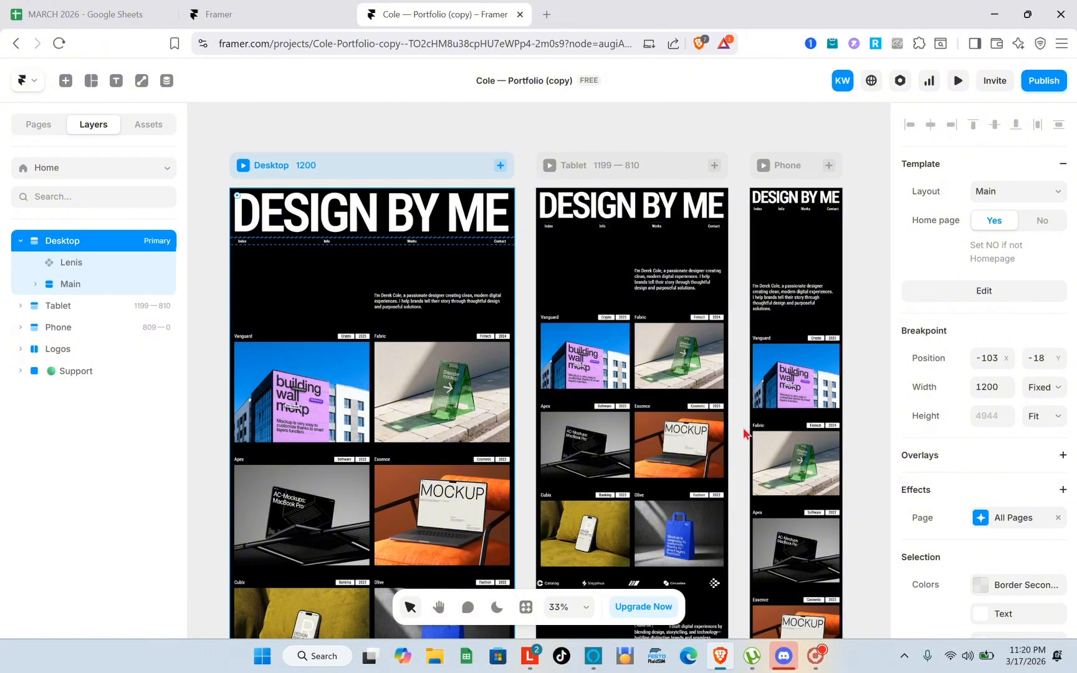
left_click(323, 434)
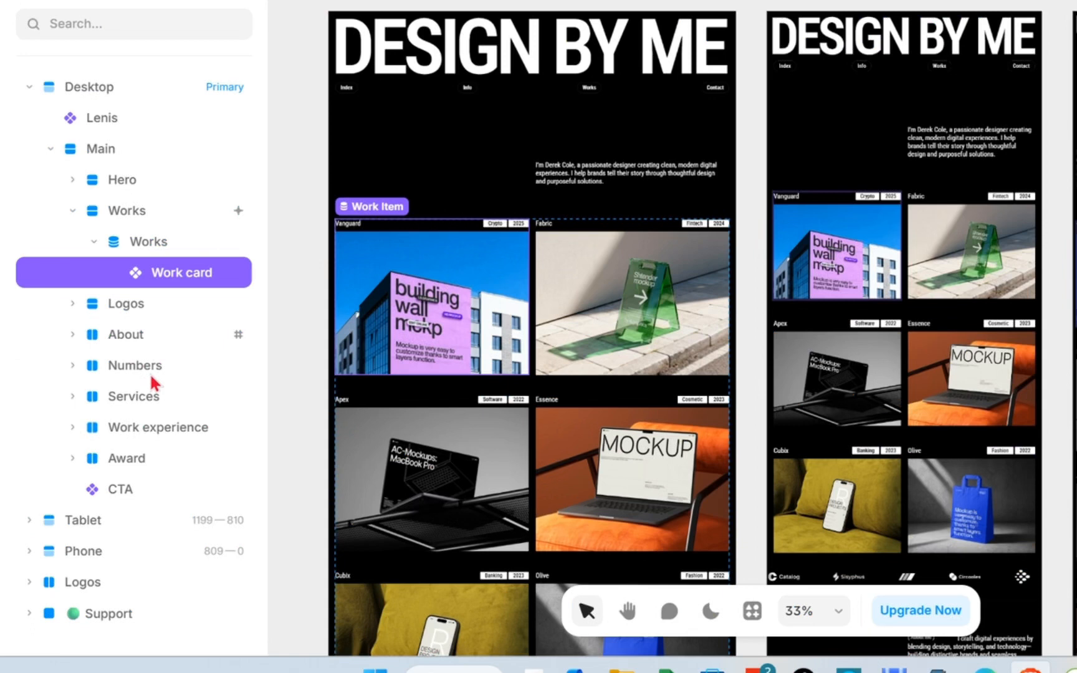
left_click(101, 150)
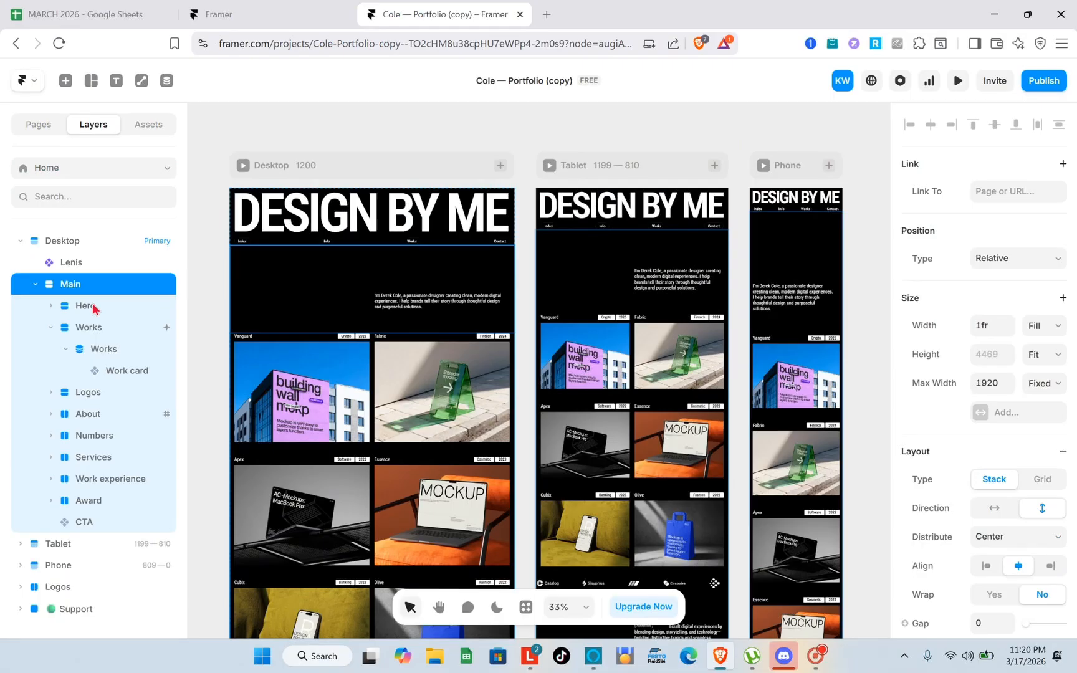
left_click(122, 181)
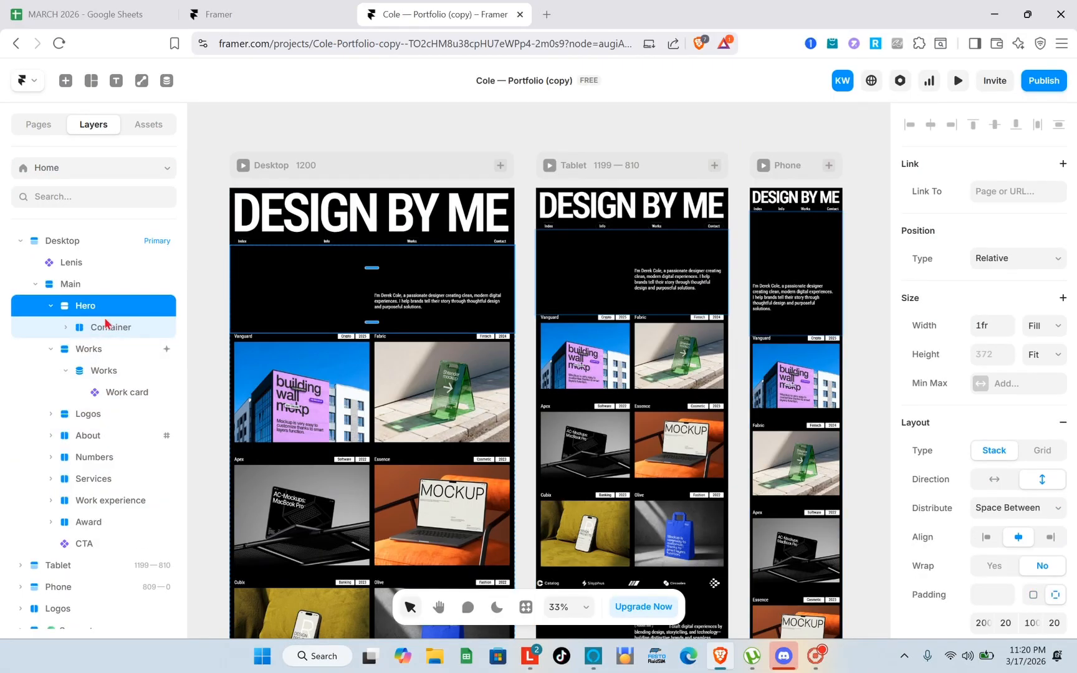
left_click(114, 354)
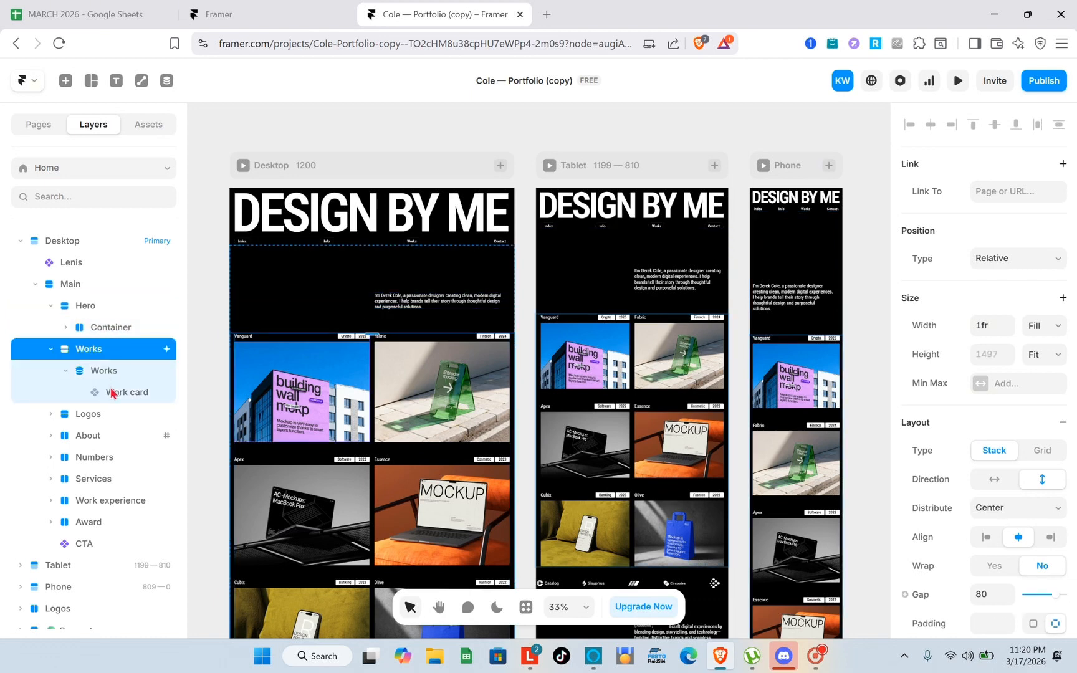
left_click(104, 415)
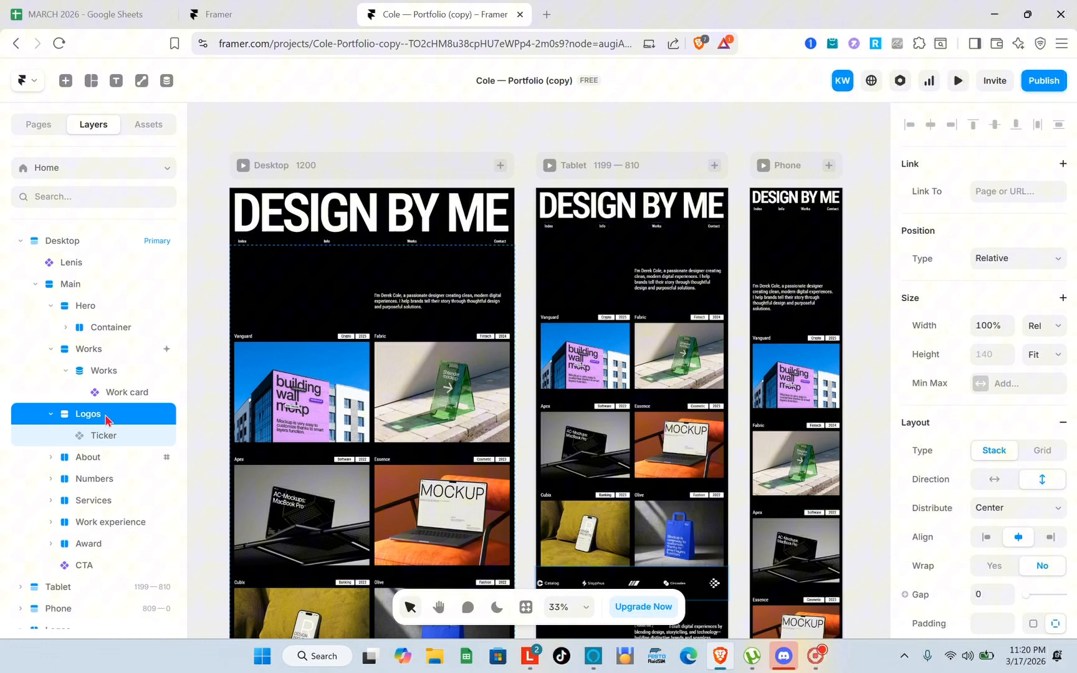
left_click(113, 463)
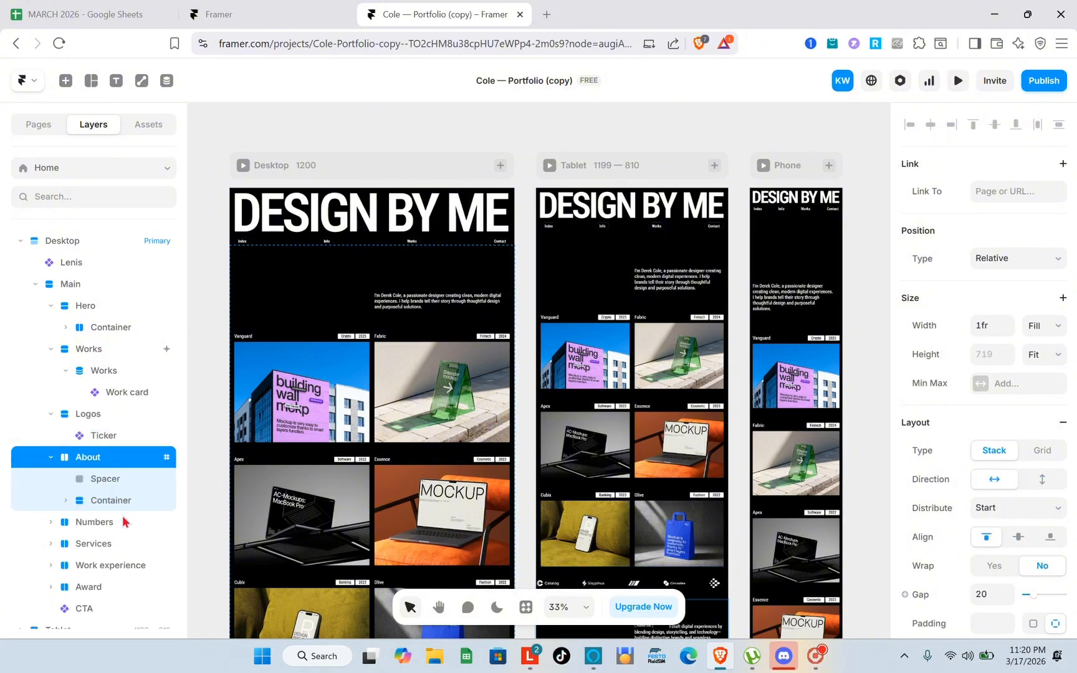
left_click(110, 544)
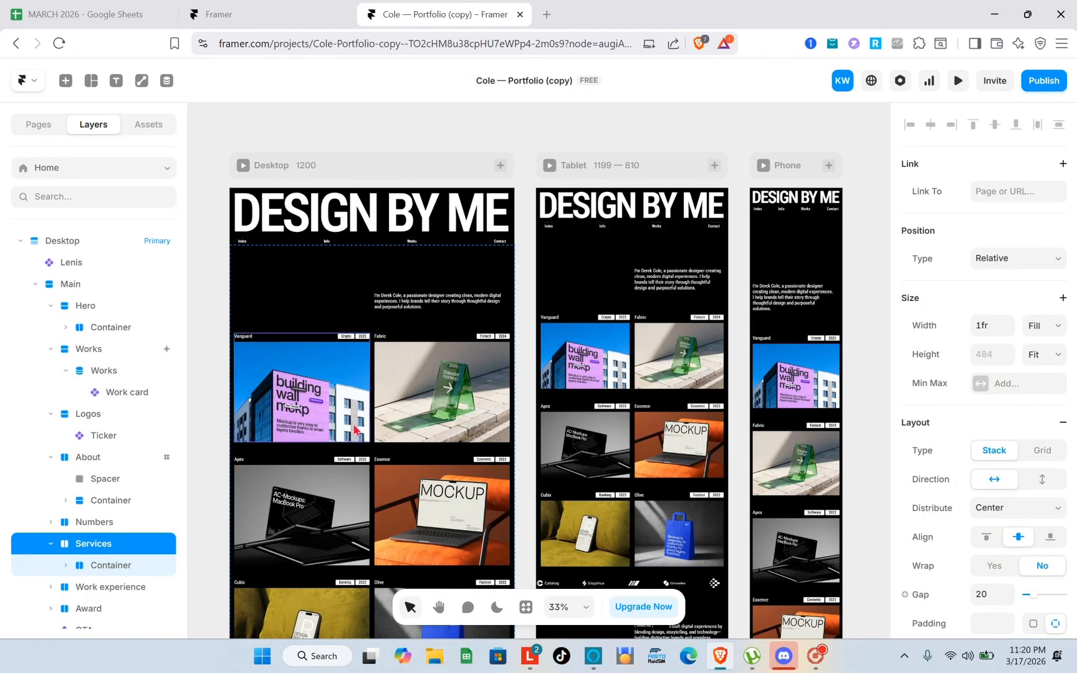
Step: Inspect the desktop Works collection list and its link destination options, and select the phone layout's Hero section
left_click(378, 396)
scroll(592, 374, "down", 5)
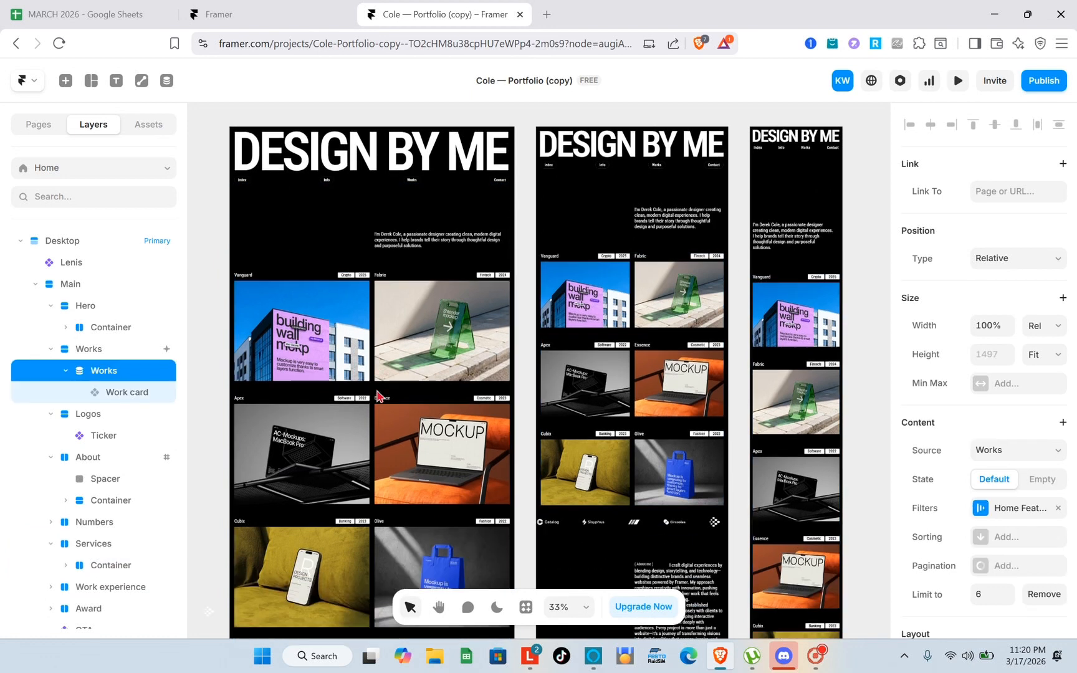
scroll(716, 361, "up", 3)
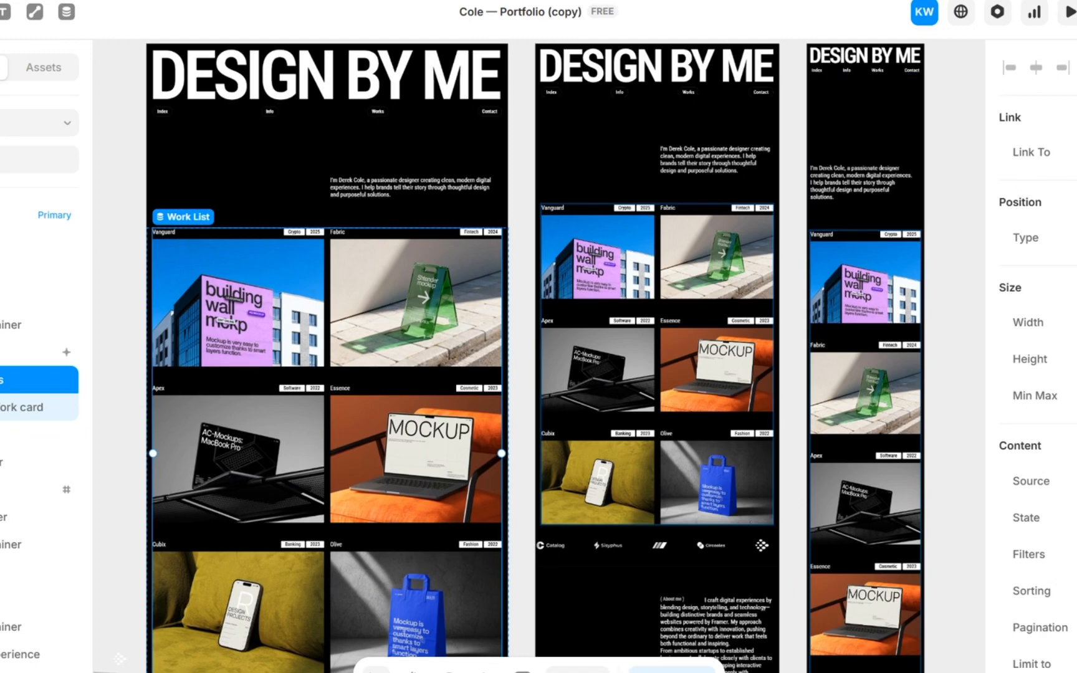
left_click(995, 189)
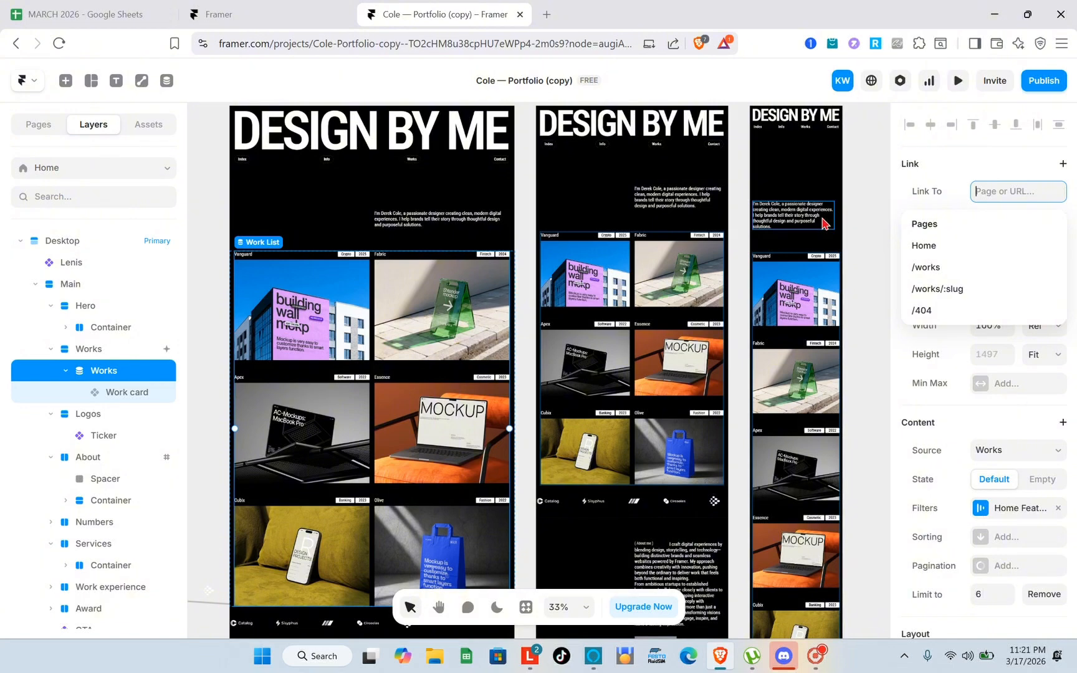
left_click(764, 168)
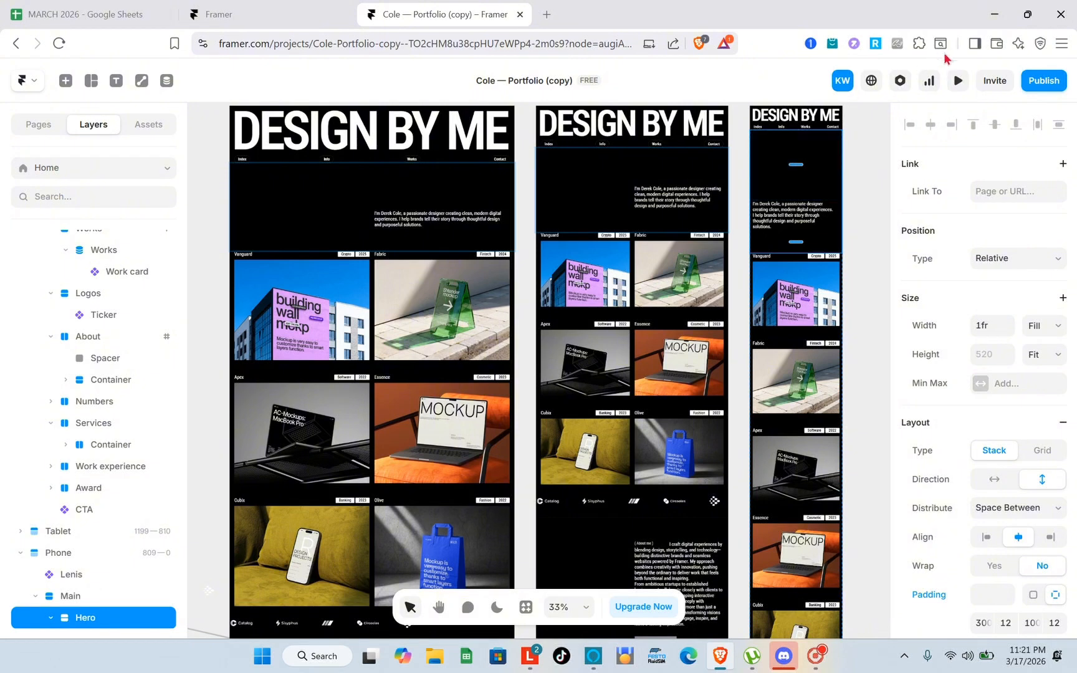
Step: Publish the portfolio site to its Framer web address
left_click(1035, 87)
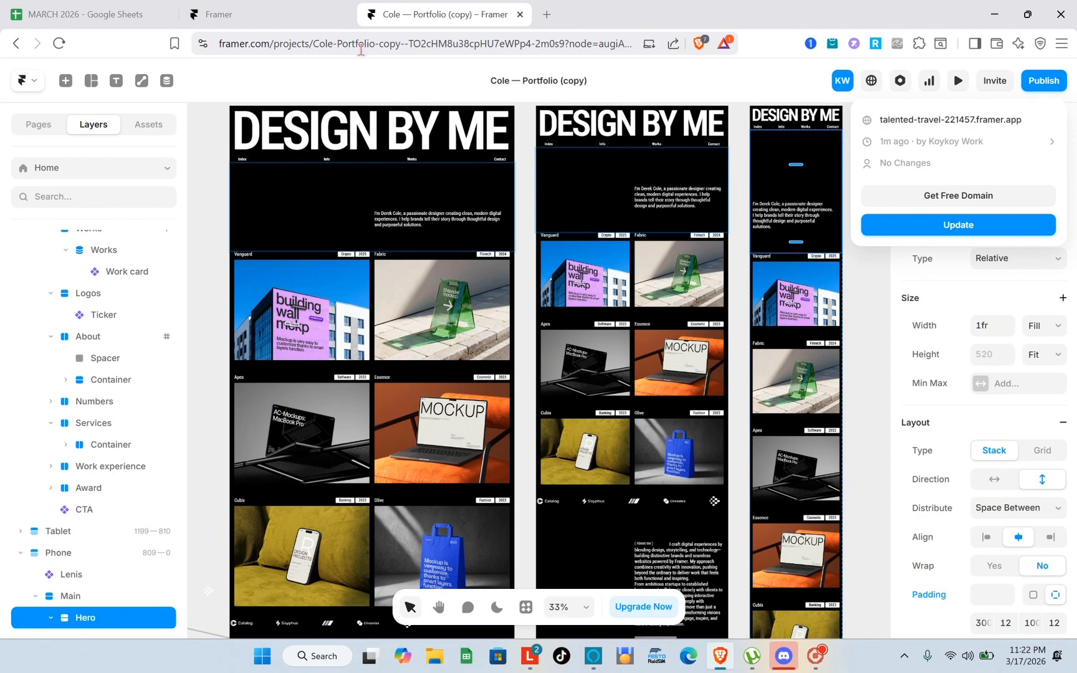
Step: Search the web for "GUMROAD" in a new browser tab and open the official Gumroad website
left_click(546, 14)
type("GUMROAD")
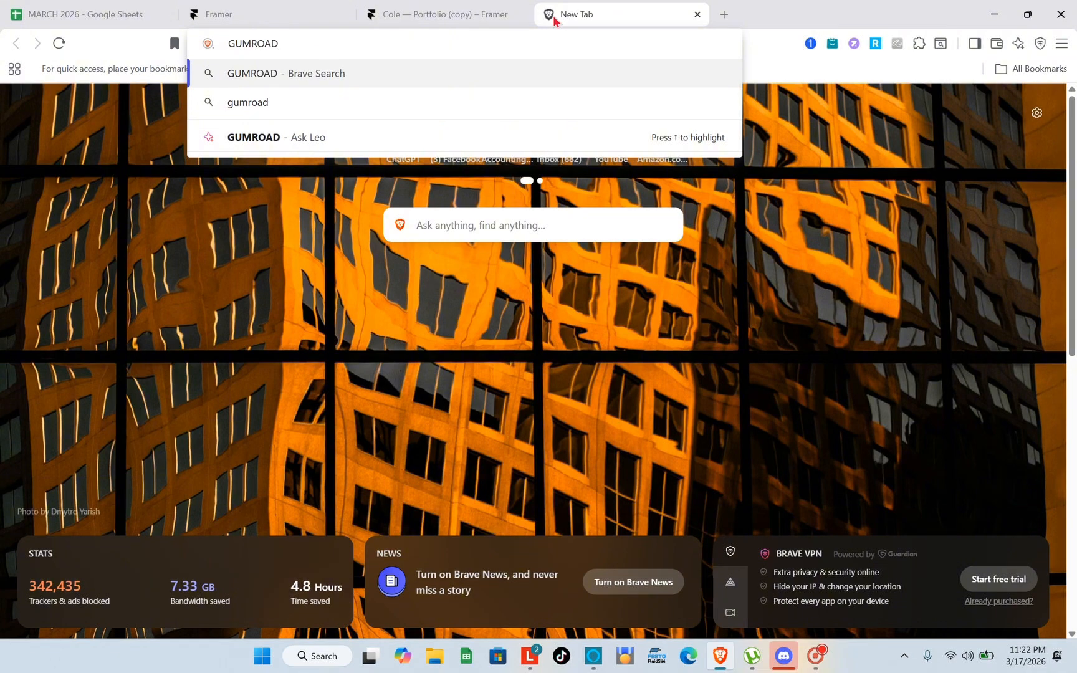
key("Return")
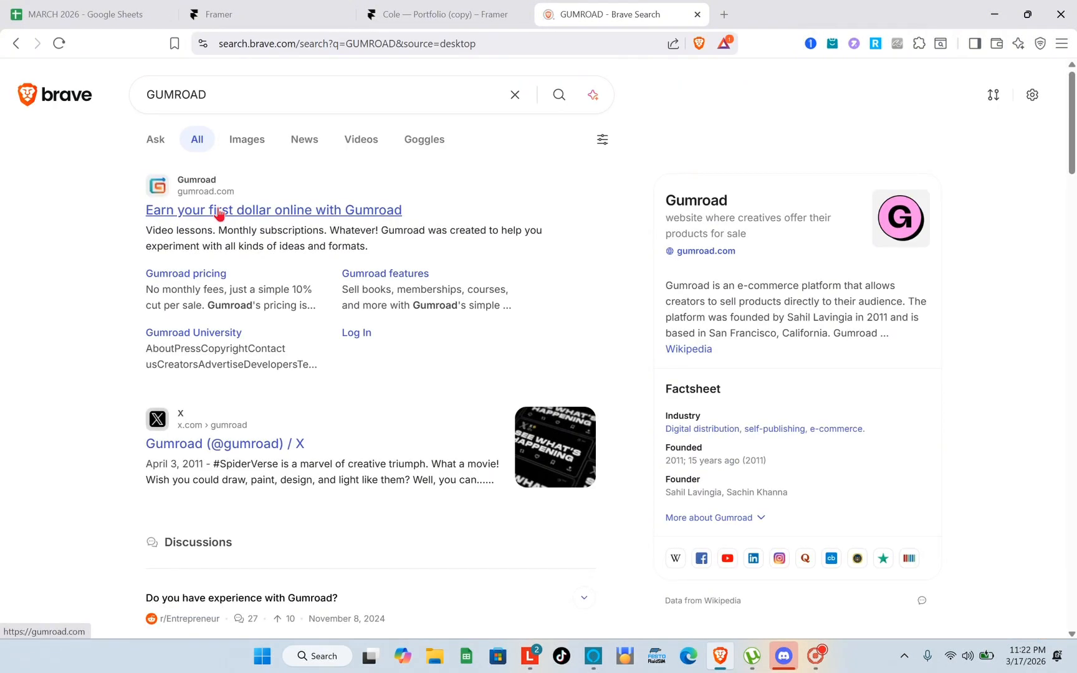
left_click(218, 211)
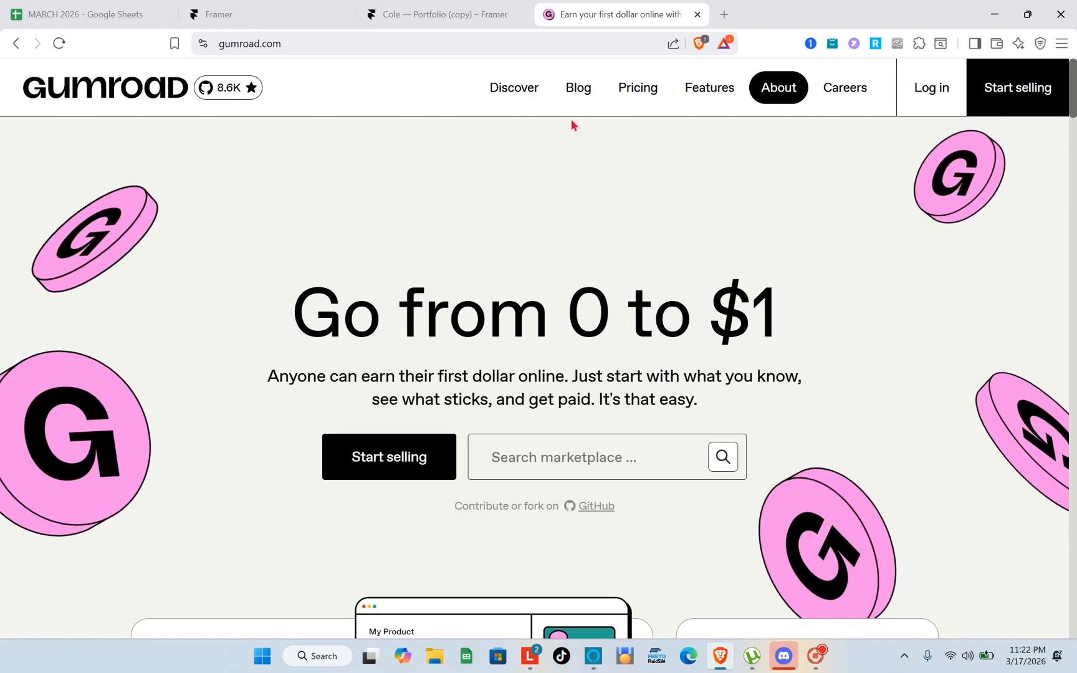
Step: Search for "LEMON SQUEEZY" in another new browser tab, open its official website, and return to the Framer portfolio project
left_click(723, 14)
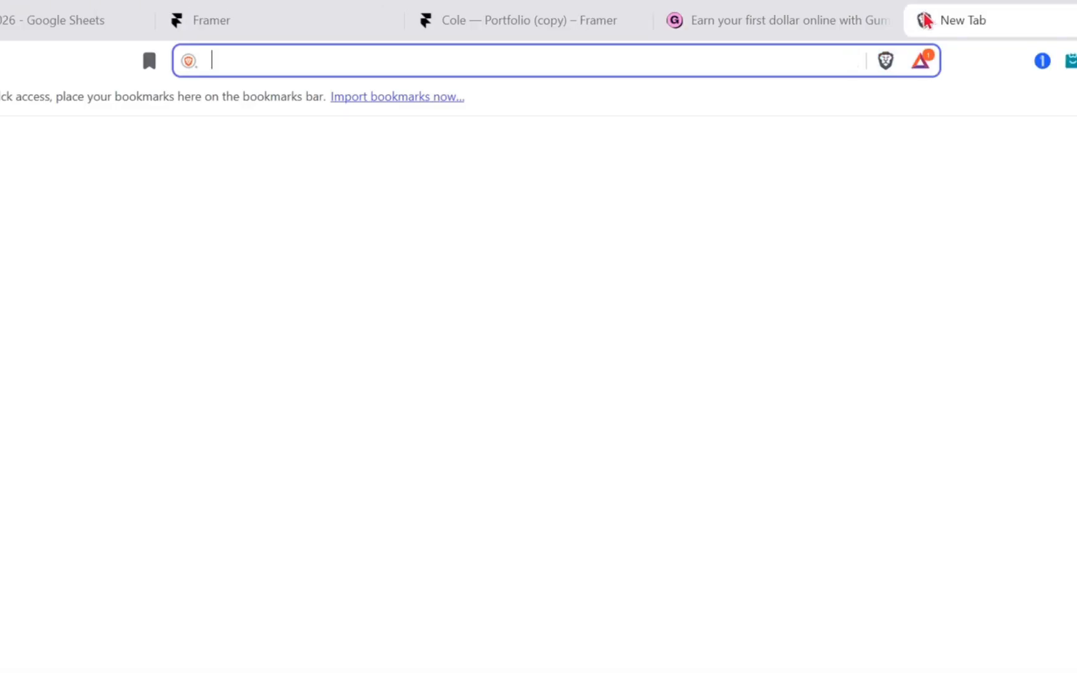
type("L")
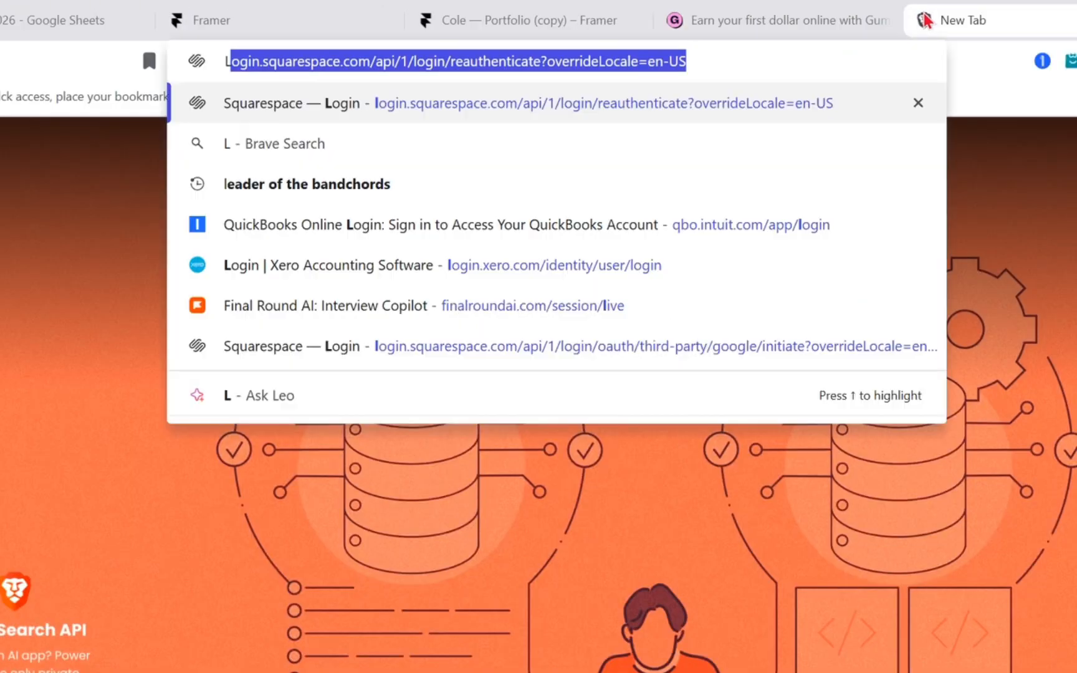
type("EMON SQUEEZ")
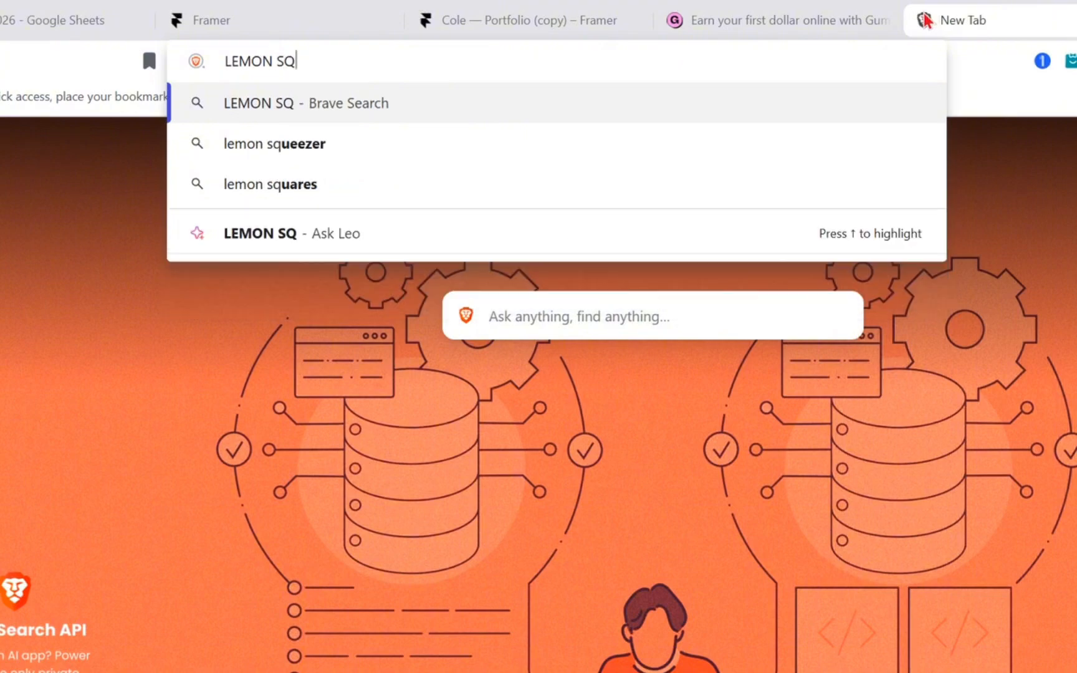
type("Y")
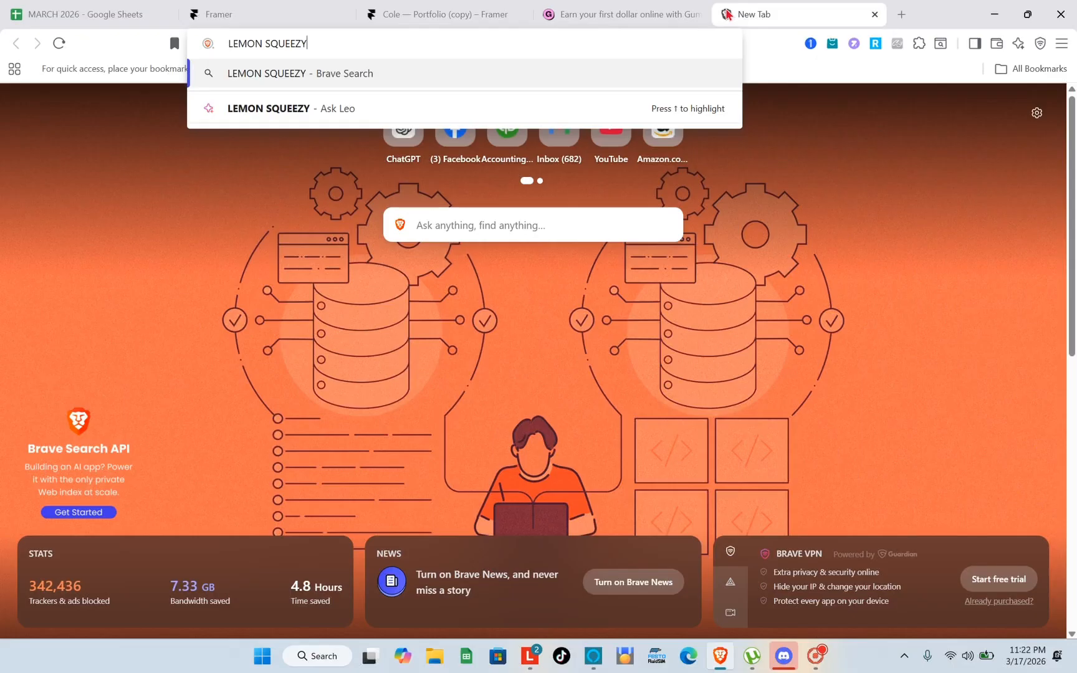
key("Return")
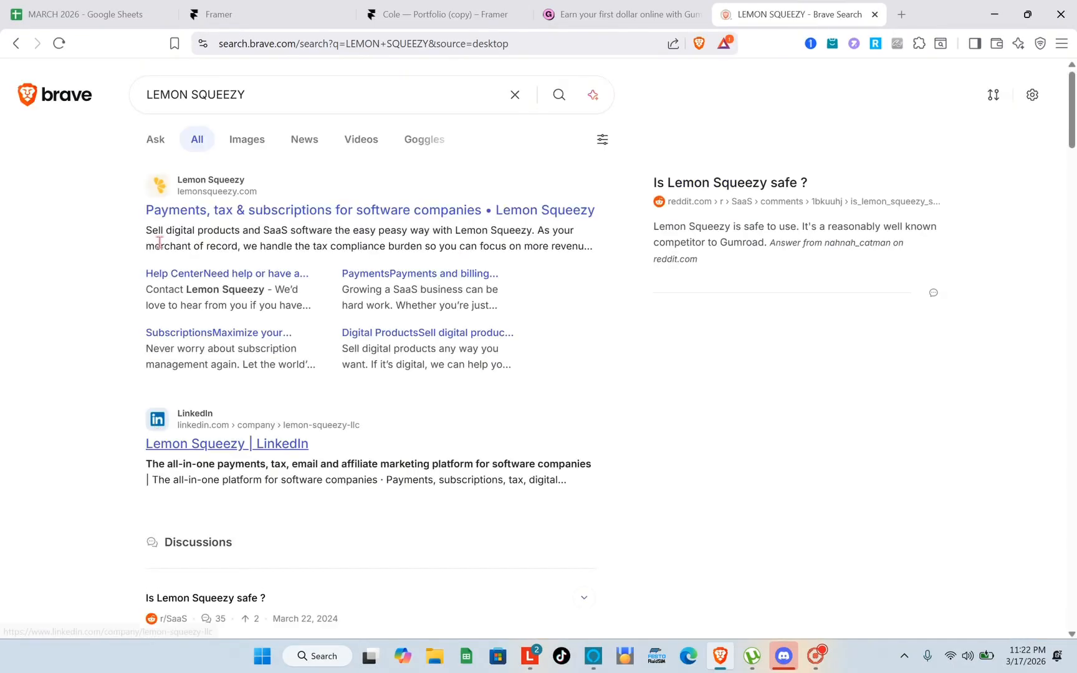
left_click(162, 212)
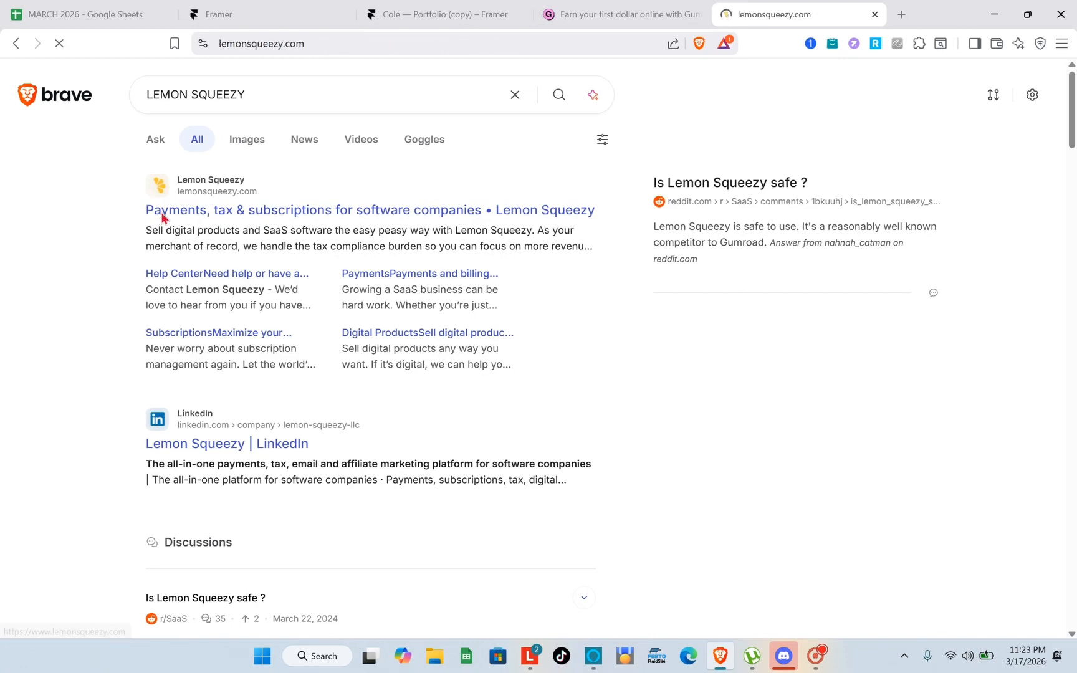
left_click(479, 9)
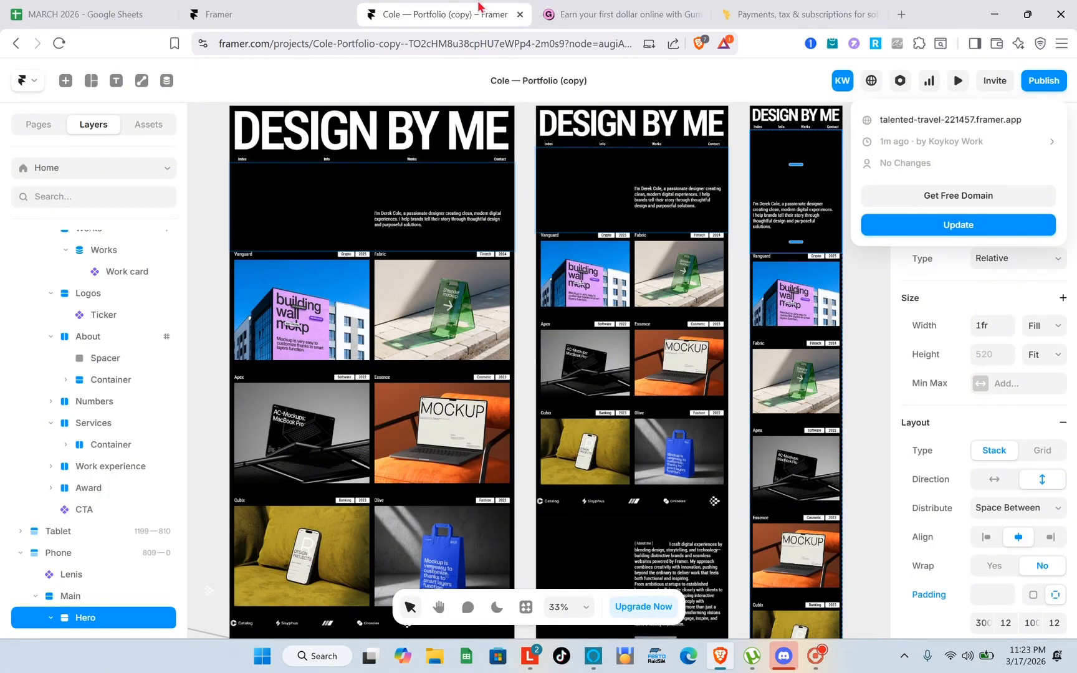